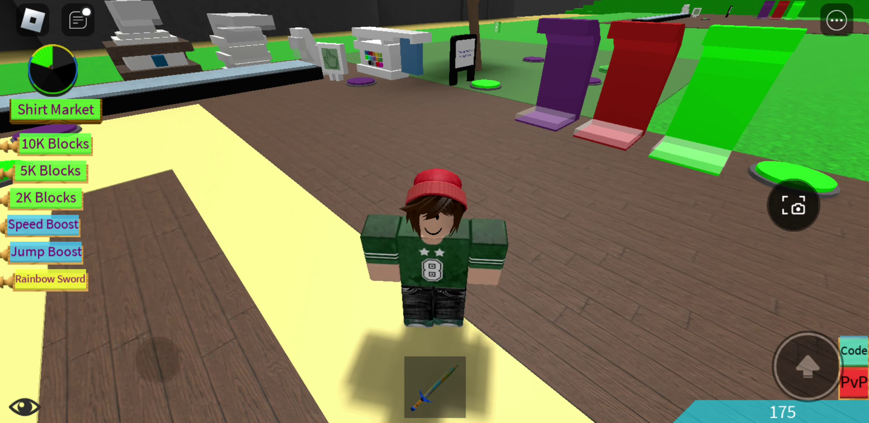
Walk onto the tree purchase pad so an apple tree grows beside the base.
left_click_drag(157, 361, 92, 289)
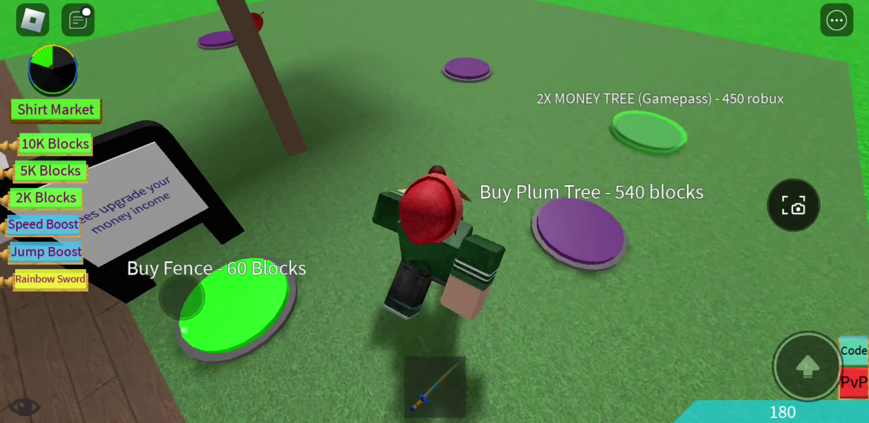
mouse_move(91, 288)
left_mouse_down()
mouse_move(168, 264)
mouse_move(209, 274)
mouse_move(95, 170)
mouse_move(166, 207)
left_mouse_up()
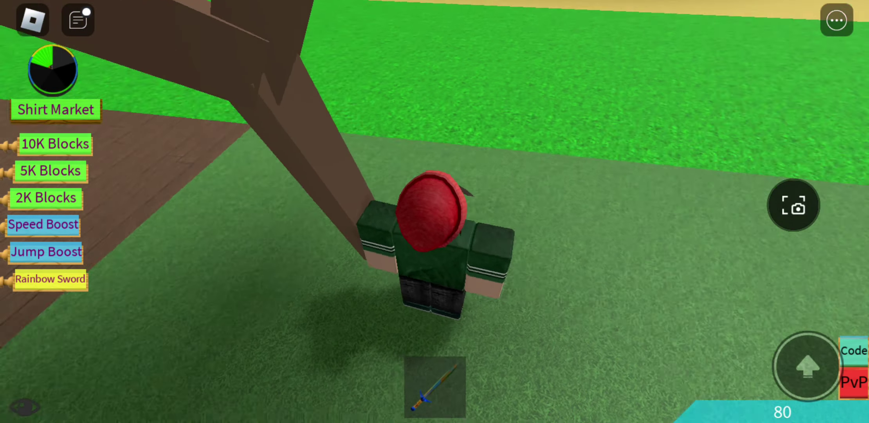
left_click_drag(146, 398, 185, 374)
left_click_drag(121, 367, 129, 354)
left_click_drag(184, 363, 235, 253)
left_click(806, 366)
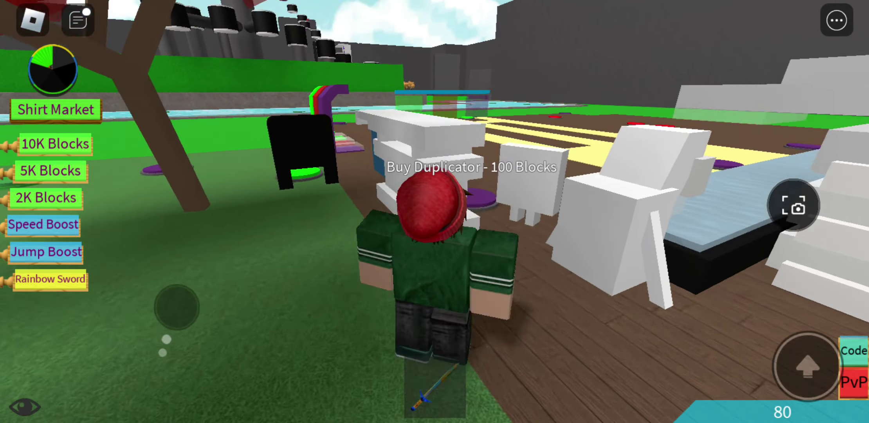
Visit the block colour shop past the duplicator, then return to the purple collector pad.
mouse_move(177, 306)
left_mouse_down()
mouse_move(146, 228)
mouse_move(109, 224)
left_mouse_up()
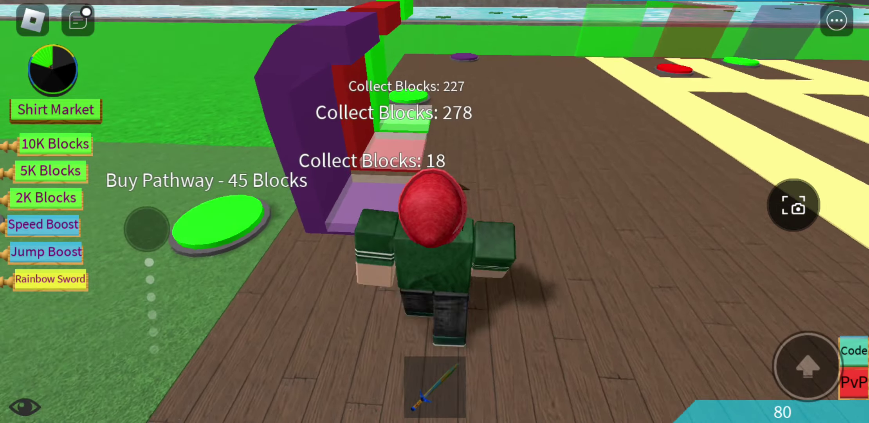
left_click_drag(59, 289, 129, 323)
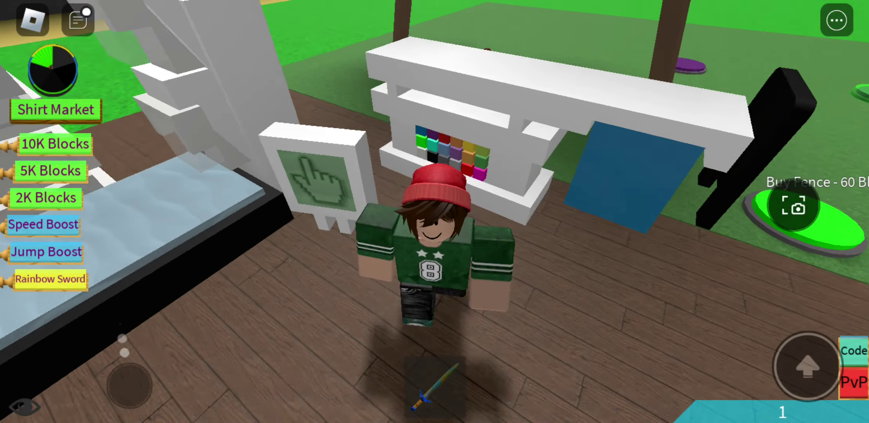
left_click_drag(124, 352, 75, 197)
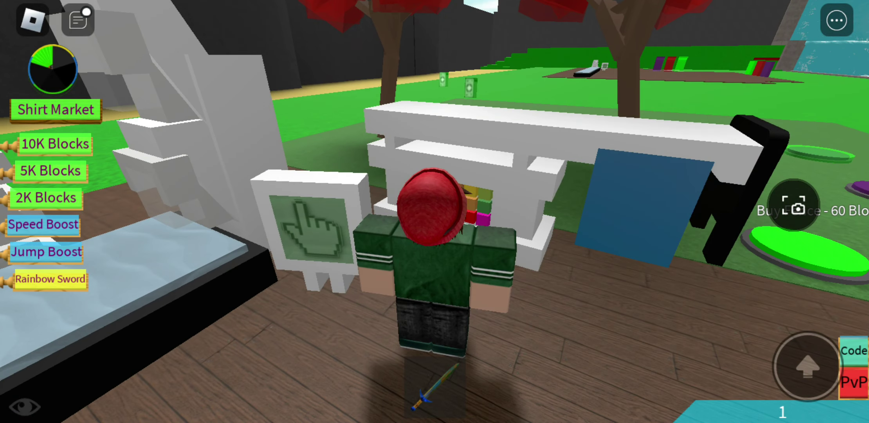
left_click_drag(165, 340, 165, 244)
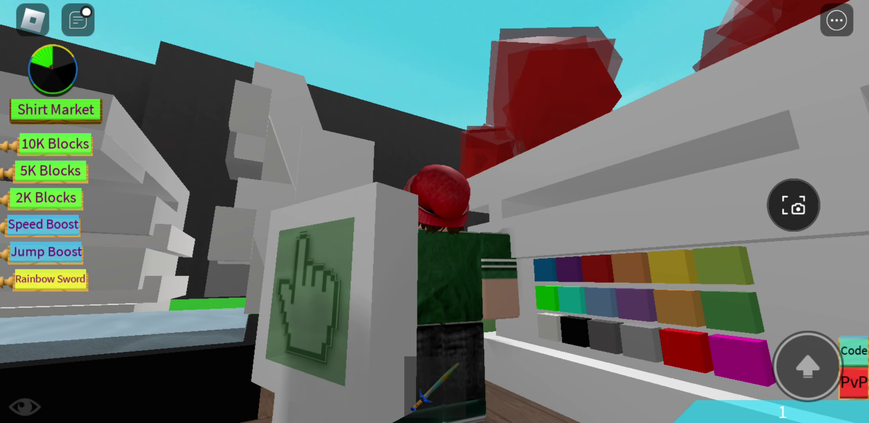
mouse_move(121, 291)
left_mouse_down()
mouse_move(172, 188)
mouse_move(216, 394)
mouse_move(158, 348)
mouse_move(163, 388)
left_mouse_up()
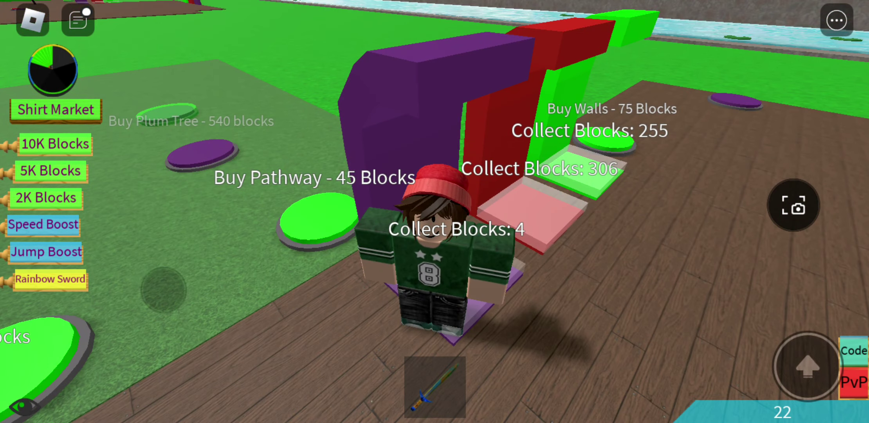
left_click_drag(156, 292, 145, 213)
Step off and back onto the purple collector pad to gather its blocks.
mouse_move(164, 275)
left_mouse_down()
mouse_move(163, 244)
mouse_move(140, 200)
left_mouse_up()
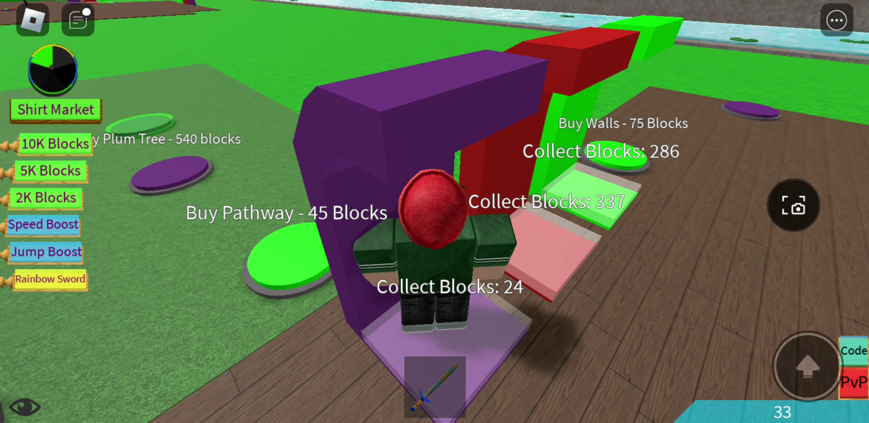
key("a")
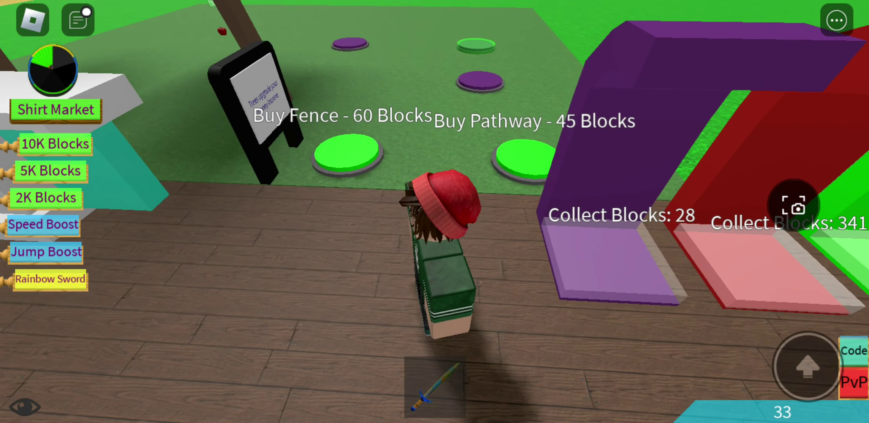
mouse_move(117, 365)
left_mouse_down()
mouse_move(184, 355)
mouse_move(152, 377)
mouse_move(145, 404)
mouse_move(88, 403)
mouse_move(88, 346)
mouse_move(152, 295)
mouse_move(150, 272)
left_mouse_up()
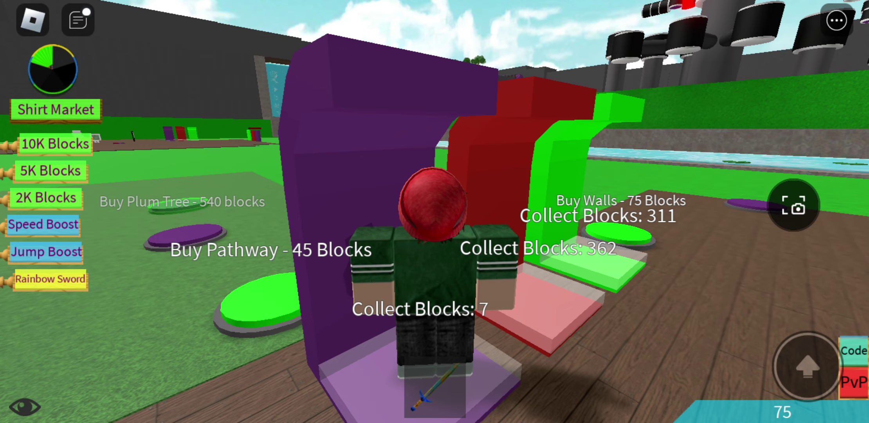
left_click_drag(194, 388, 171, 333)
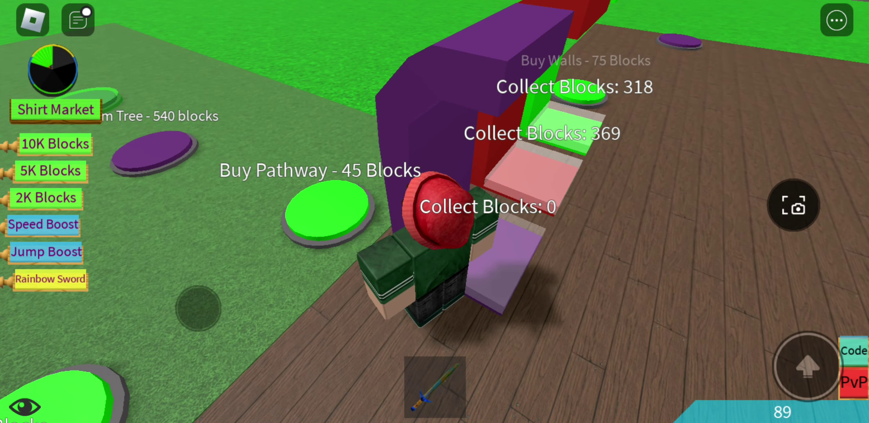
left_click_drag(171, 333, 196, 306)
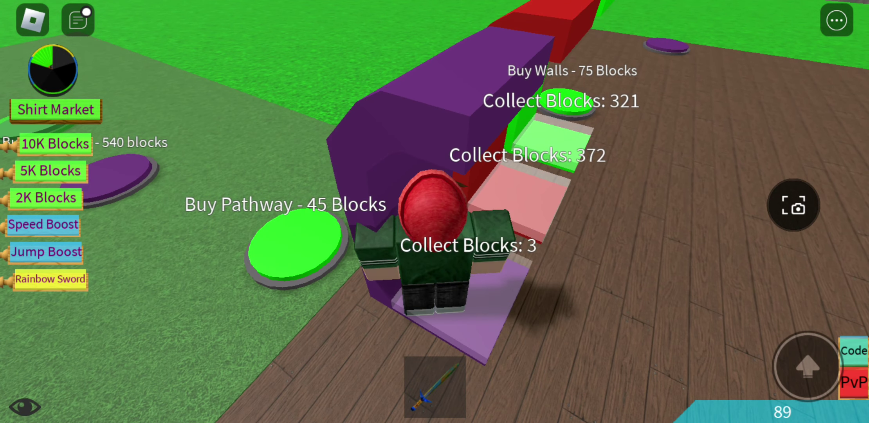
Collect from the purple pad again, then reach the speaker jukebox playing 'Alive'.
left_click_drag(611, 272, 407, 272)
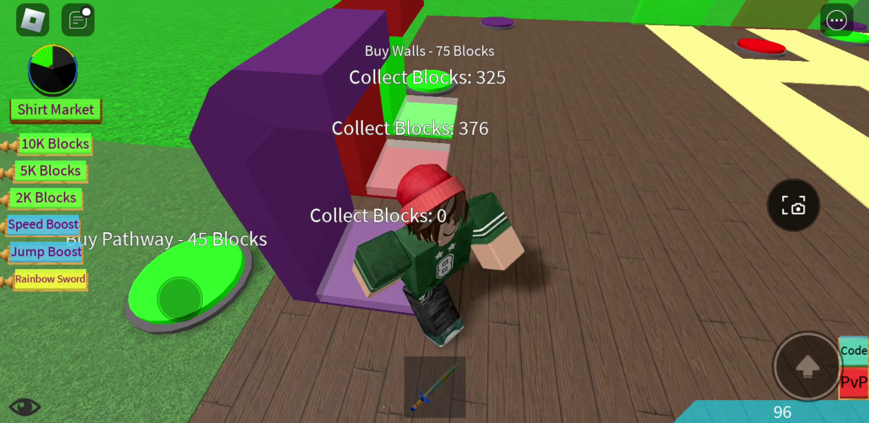
left_click_drag(408, 272, 611, 272)
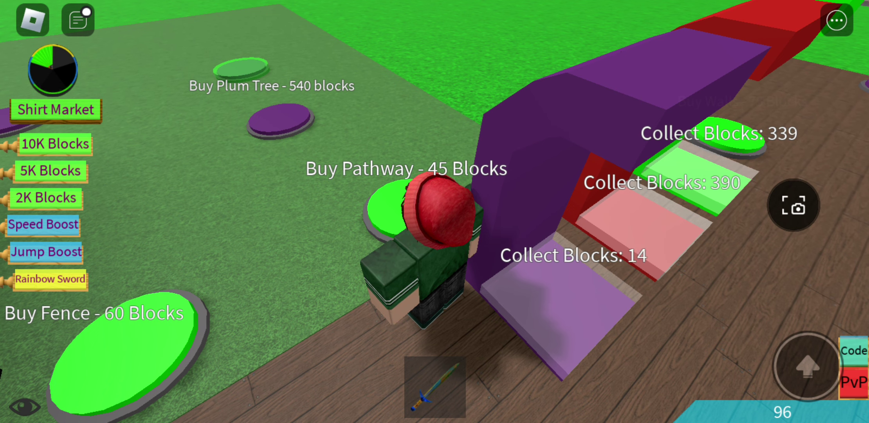
left_click_drag(201, 320, 152, 369)
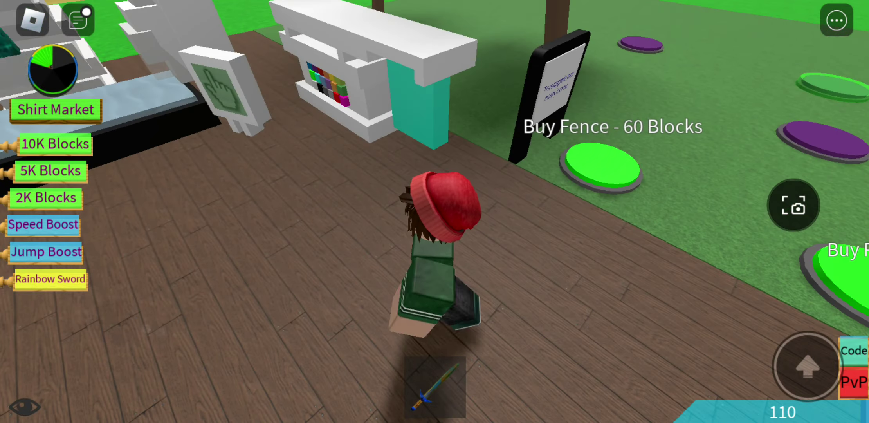
mouse_move(86, 349)
left_mouse_down()
mouse_move(142, 389)
mouse_move(141, 401)
mouse_move(142, 380)
left_mouse_up()
left_click(233, 290)
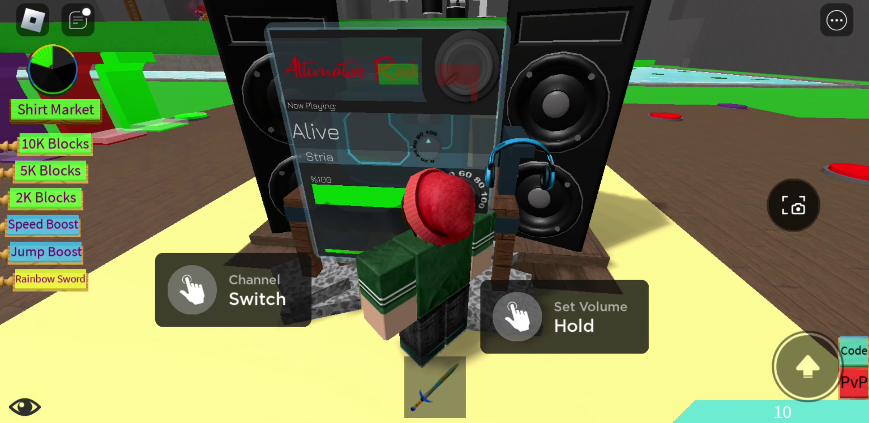
Switch the jukebox channel and buy the black-framed glass walls at the fence pad.
left_click(233, 290)
mouse_move(132, 354)
left_mouse_down()
mouse_move(116, 350)
mouse_move(168, 360)
mouse_move(179, 335)
mouse_move(166, 323)
left_mouse_up()
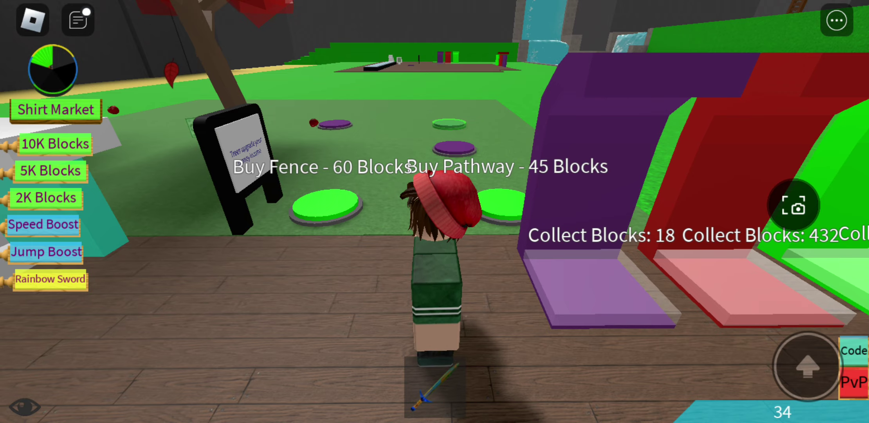
mouse_move(165, 347)
left_mouse_down()
mouse_move(175, 313)
mouse_move(202, 325)
left_mouse_up()
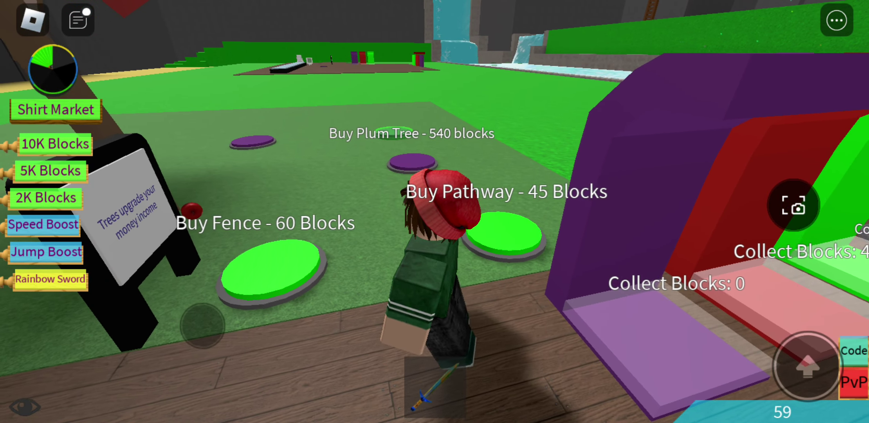
mouse_move(202, 325)
left_mouse_down()
mouse_move(221, 314)
mouse_move(223, 331)
left_mouse_up()
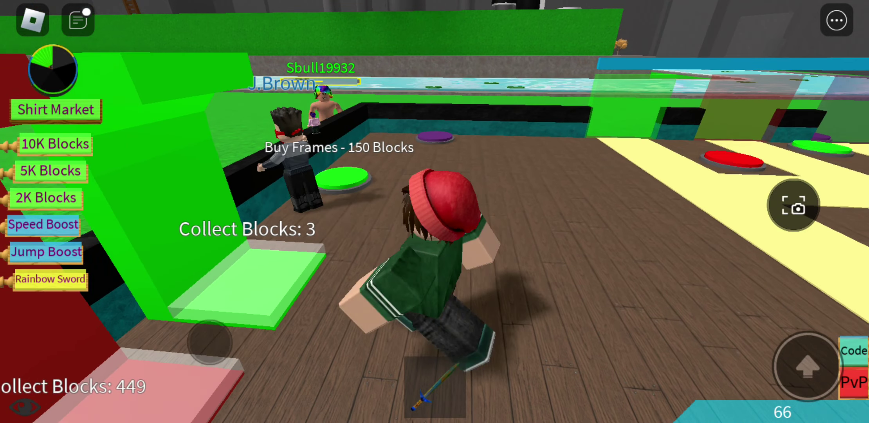
left_click_drag(222, 332, 208, 346)
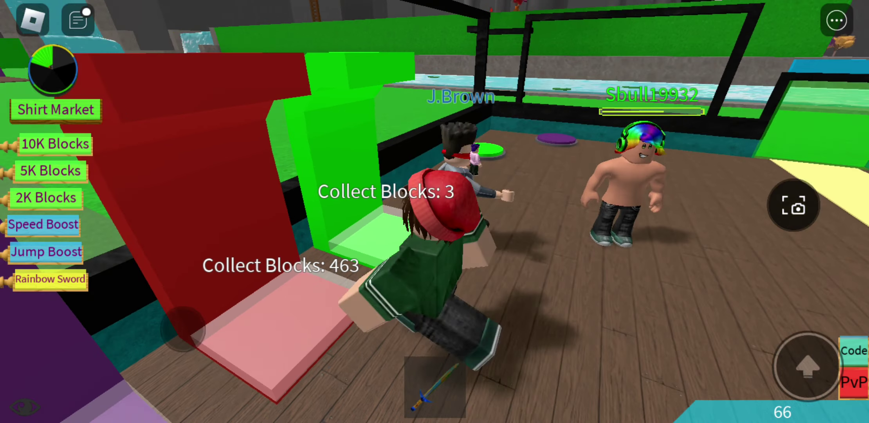
Collect blocks up to a balance of 120, then stand on the Buy Luxury Dropper pad.
left_click_drag(164, 349, 135, 319)
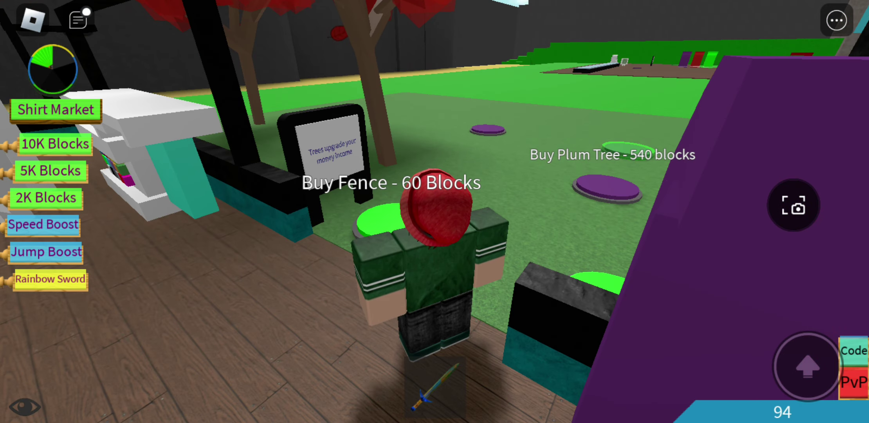
left_click_drag(146, 359, 178, 364)
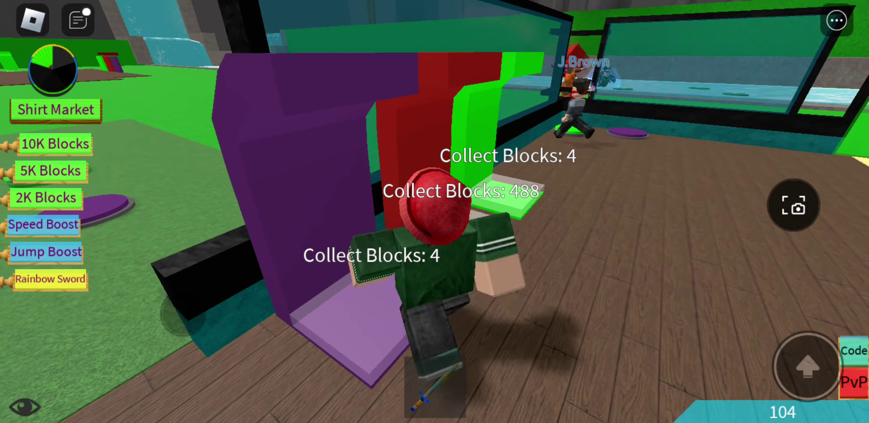
left_click_drag(179, 364, 173, 344)
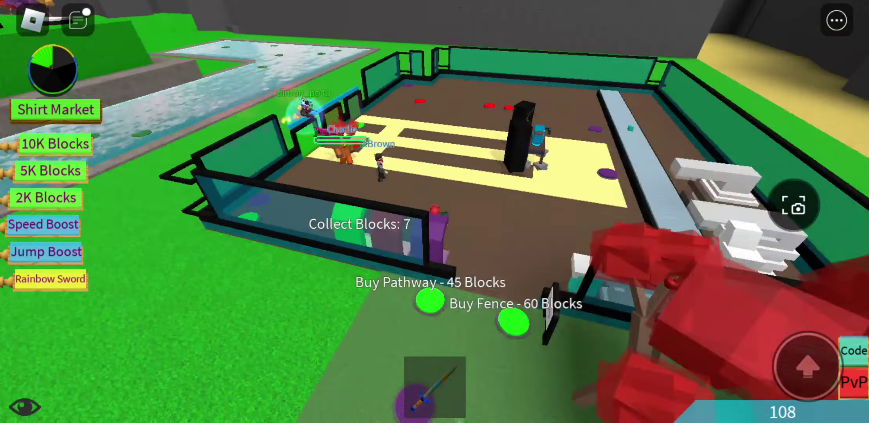
left_click_drag(247, 342, 248, 333)
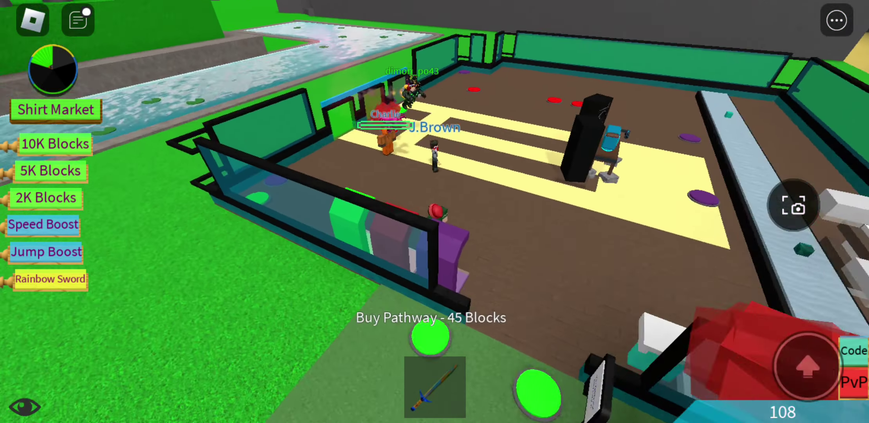
left_click_drag(250, 340, 249, 330)
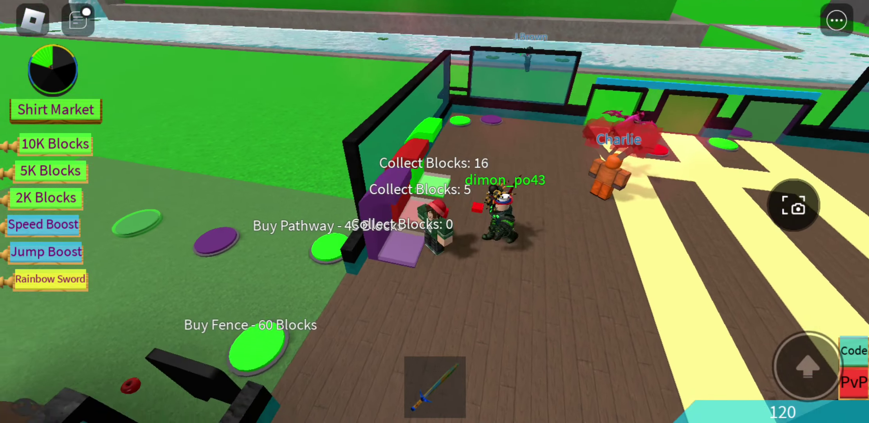
left_click_drag(198, 357, 271, 299)
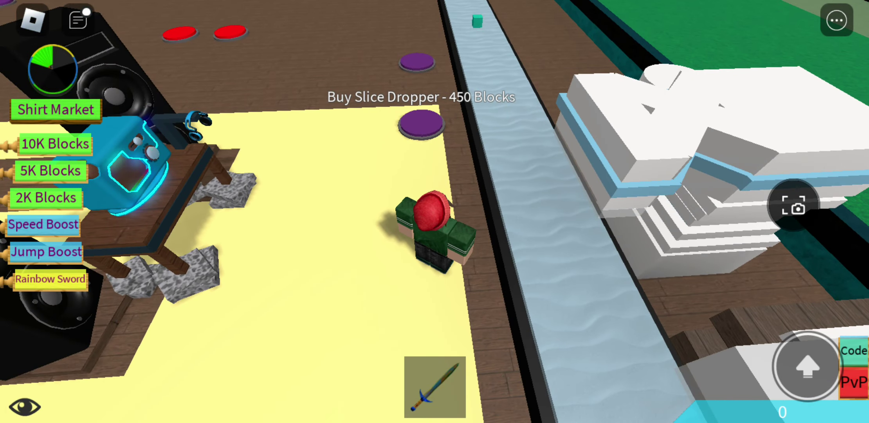
Walk along the yellow path past the black speakers to face the shop display cases.
mouse_move(224, 354)
left_mouse_down()
mouse_move(269, 303)
mouse_move(303, 394)
mouse_move(277, 411)
mouse_move(301, 291)
mouse_move(295, 276)
left_mouse_up()
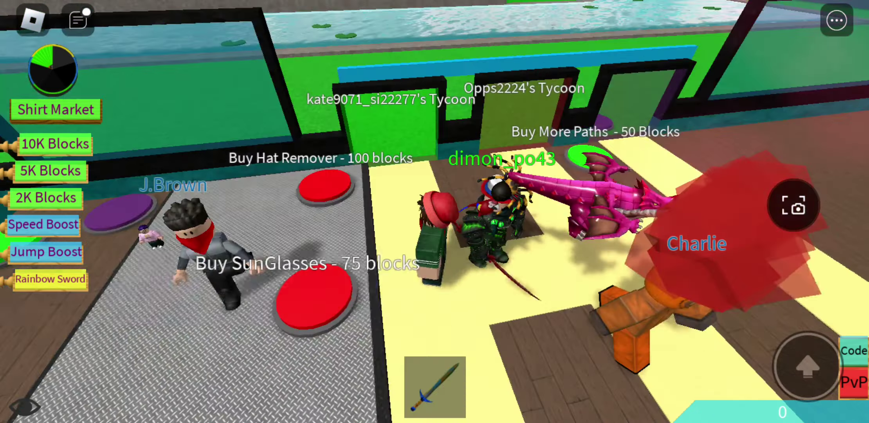
left_click_drag(167, 401, 170, 374)
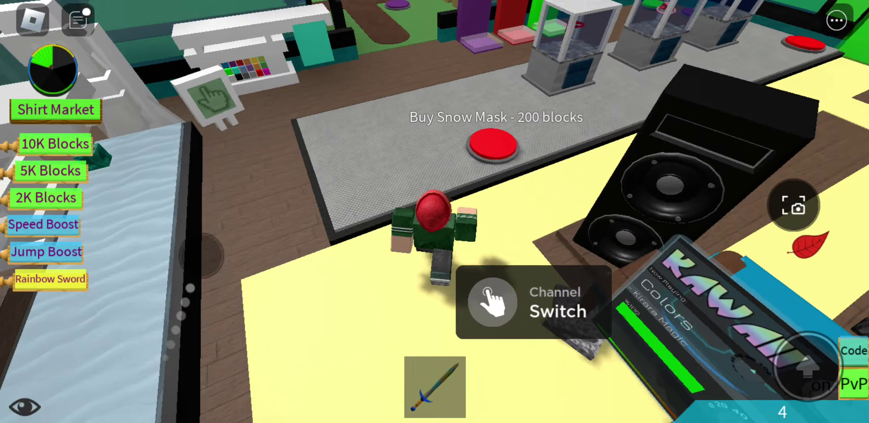
mouse_move(175, 329)
left_mouse_down()
mouse_move(204, 257)
mouse_move(197, 253)
left_mouse_up()
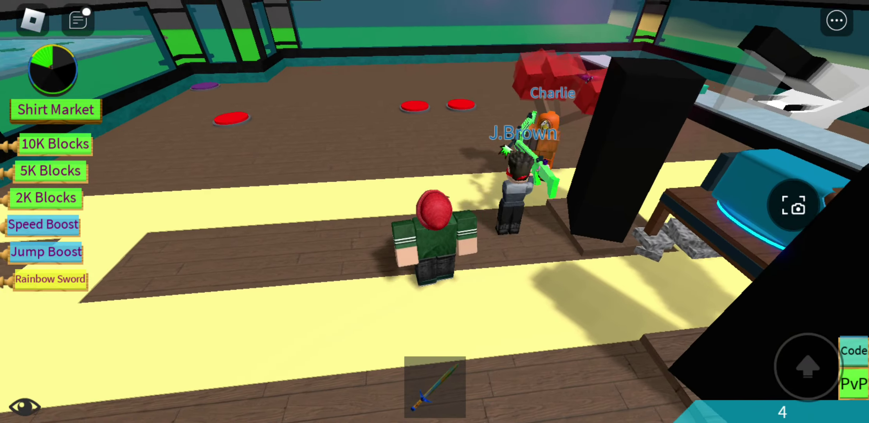
left_click_drag(544, 204, 340, 204)
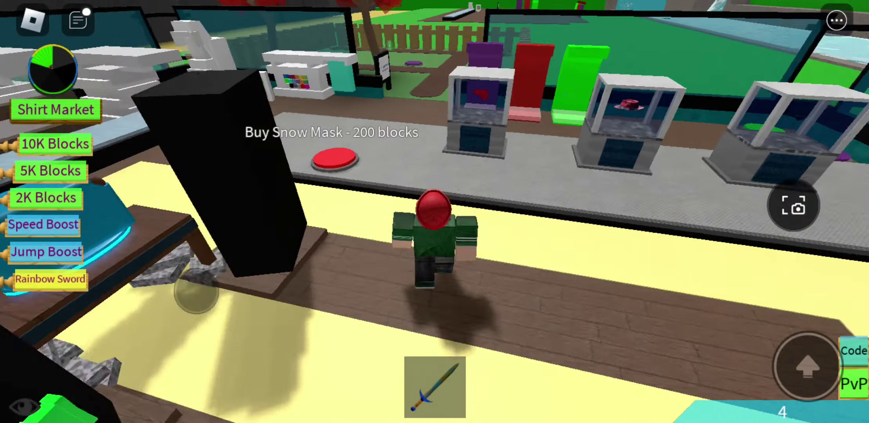
Wander across the shop platform, past the Snow Mask button and through the tree garden.
mouse_move(203, 291)
left_mouse_down()
mouse_move(206, 276)
mouse_move(177, 285)
mouse_move(224, 272)
left_mouse_up()
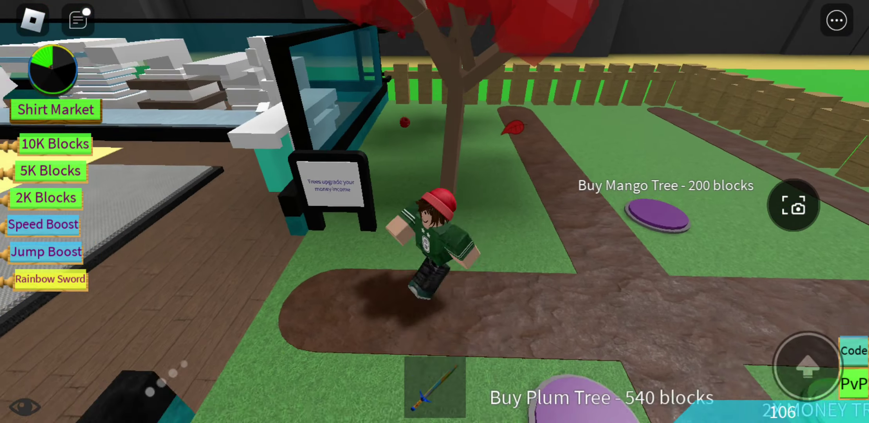
left_click_drag(173, 339, 112, 316)
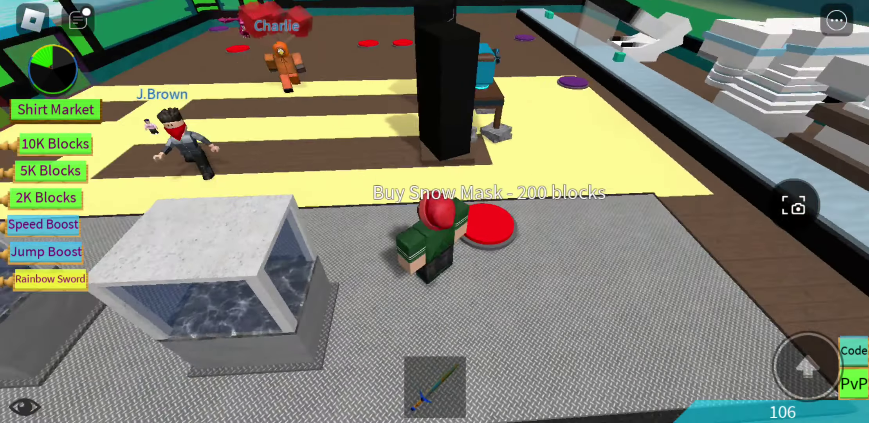
left_click_drag(136, 373, 167, 384)
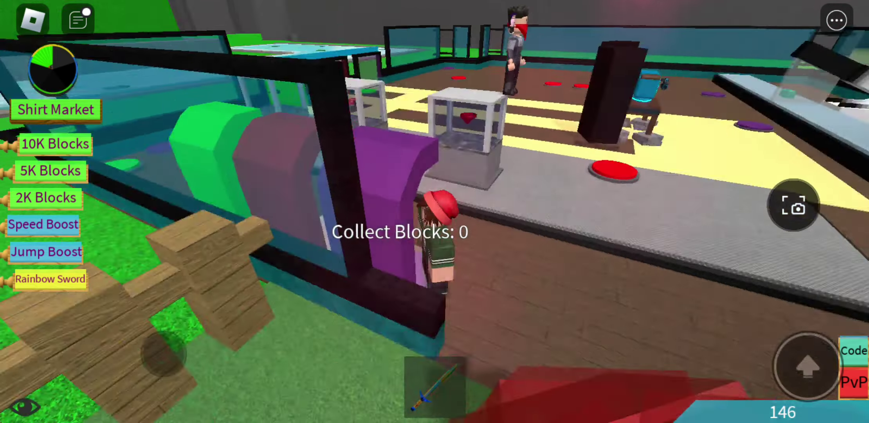
mouse_move(163, 350)
left_mouse_down()
mouse_move(129, 258)
mouse_move(162, 234)
left_mouse_up()
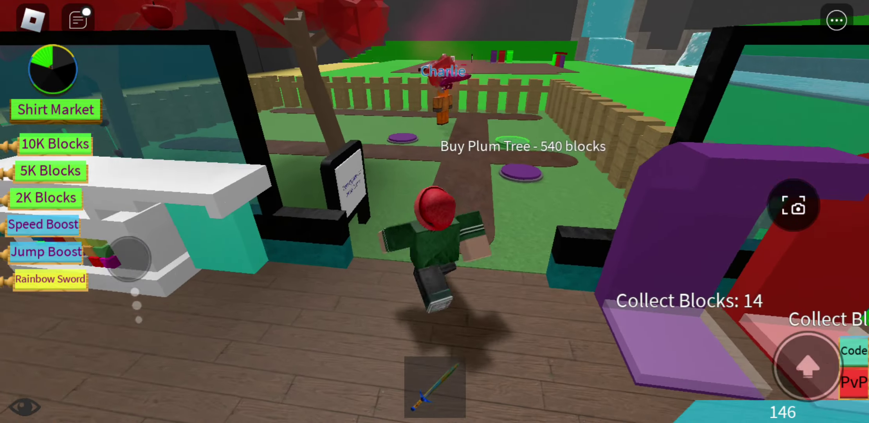
mouse_move(175, 345)
left_mouse_down()
mouse_move(145, 326)
mouse_move(157, 163)
left_mouse_up()
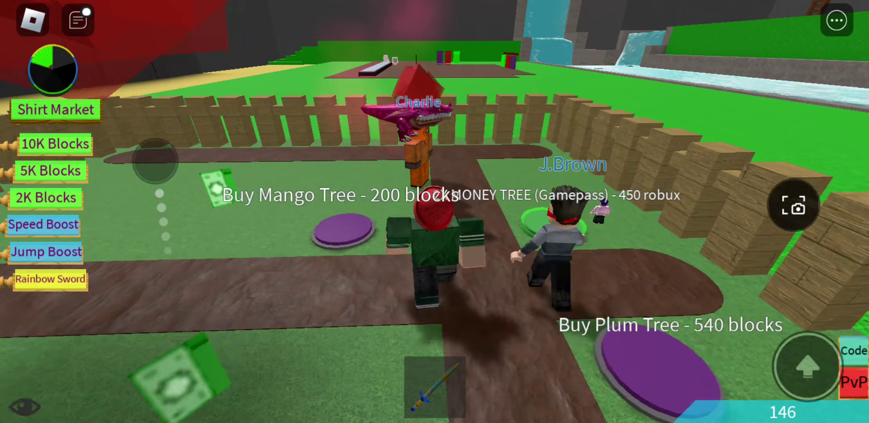
left_click_drag(156, 161, 183, 158)
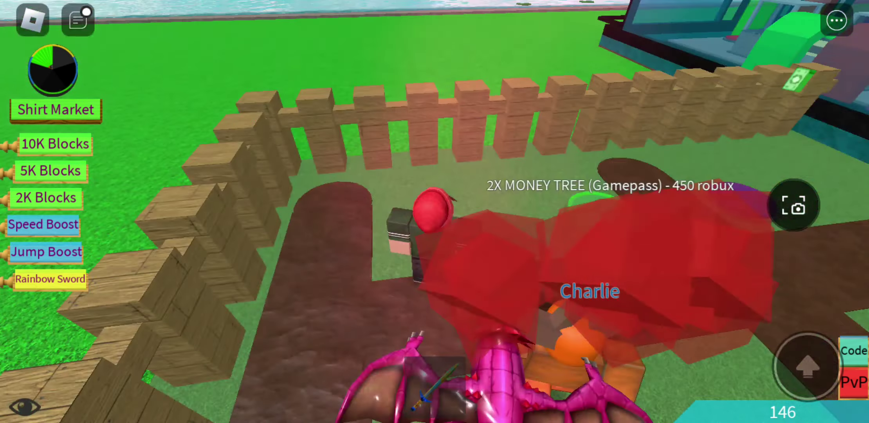
mouse_move(217, 355)
left_mouse_down()
mouse_move(217, 373)
mouse_move(198, 311)
left_mouse_up()
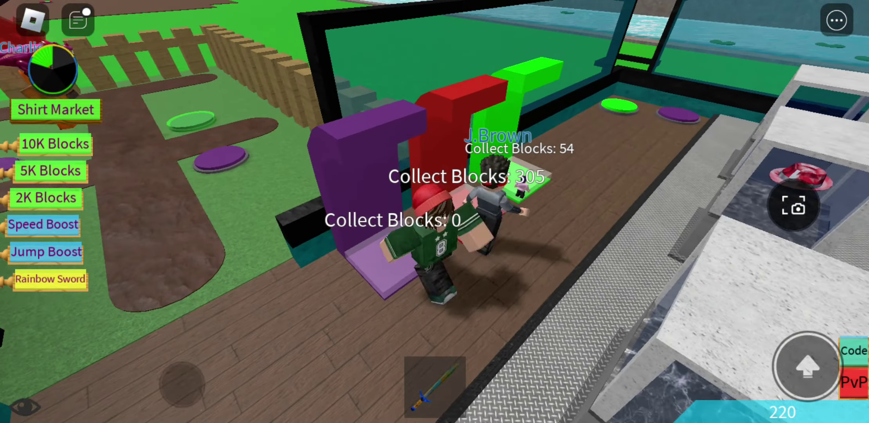
Empty the purple and green pads for 231 blocks, then stand on the sword platform.
left_click_drag(198, 312, 198, 320)
left_click_drag(158, 360, 167, 392)
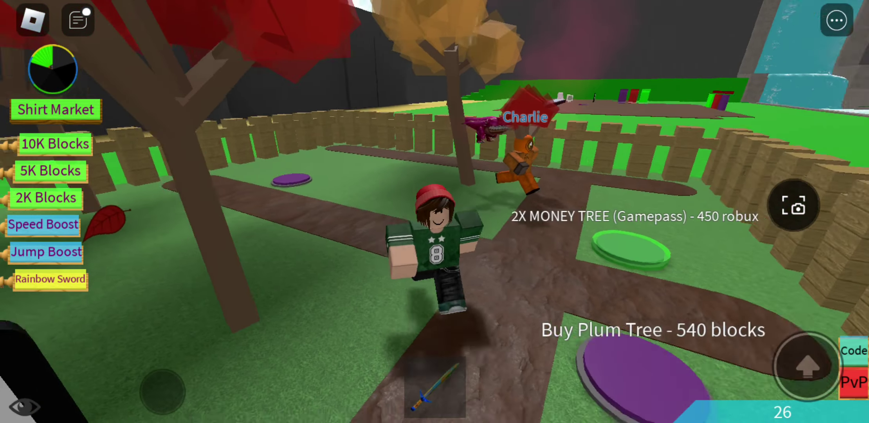
left_click_drag(167, 392, 153, 381)
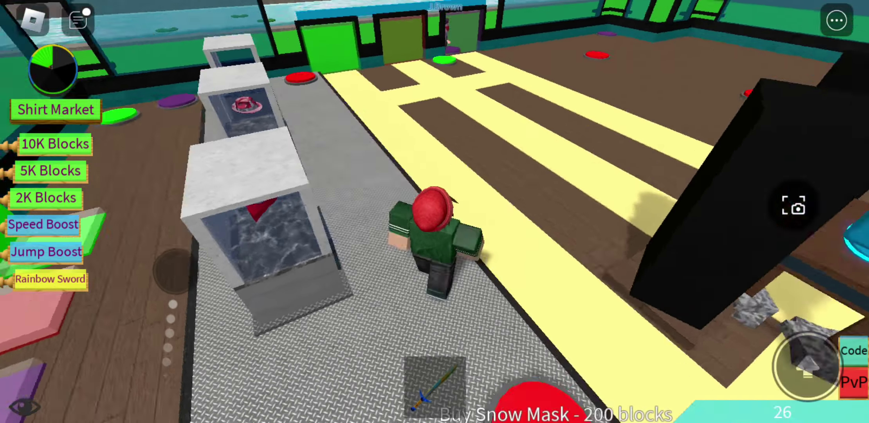
left_click_drag(136, 194, 139, 164)
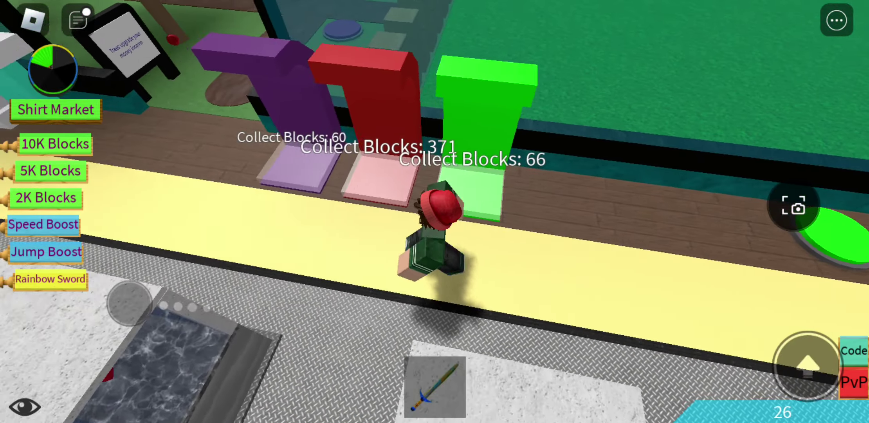
left_click_drag(139, 160, 156, 293)
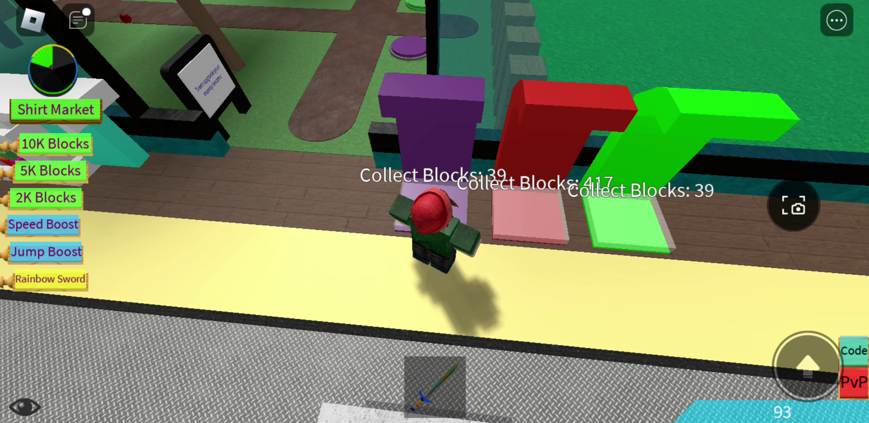
left_click_drag(160, 387, 160, 326)
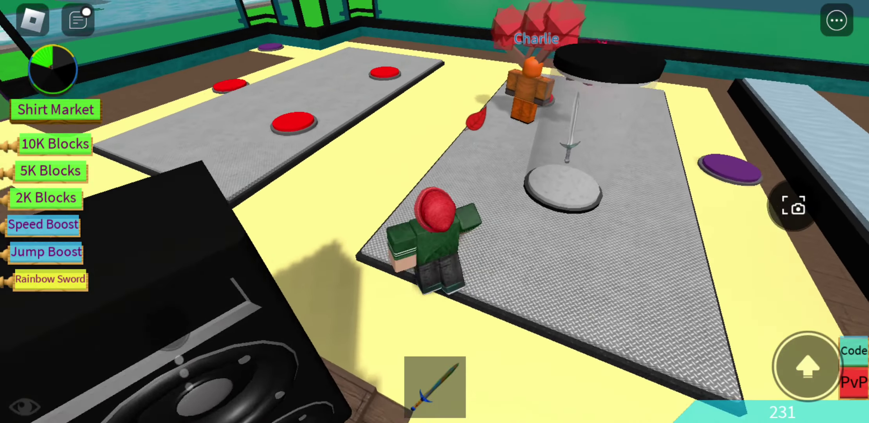
Equip the plain sword from the inventory, then put it away.
mouse_move(160, 387)
left_mouse_down()
mouse_move(175, 265)
mouse_move(164, 170)
left_mouse_up()
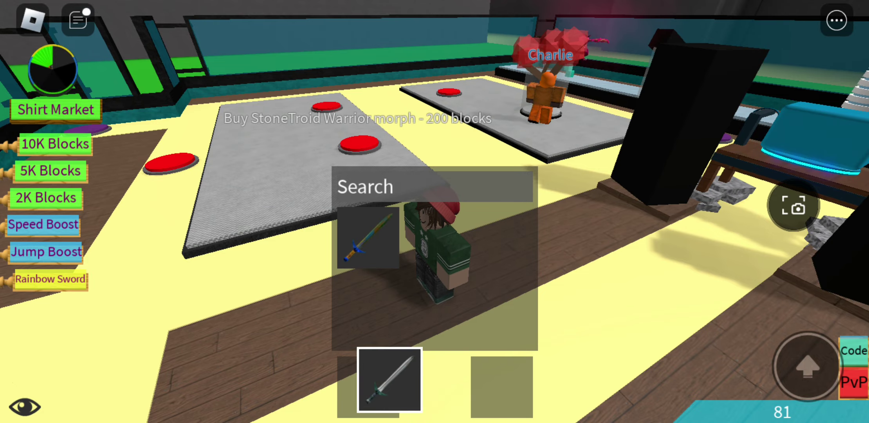
left_click(368, 386)
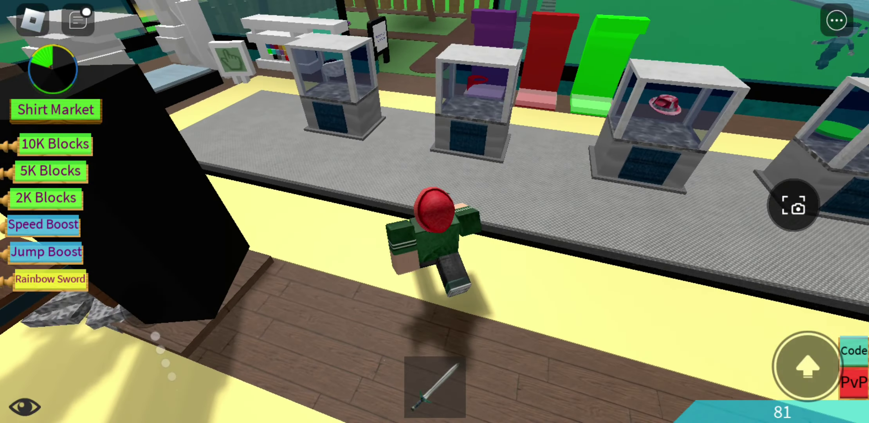
mouse_move(184, 388)
left_mouse_down()
mouse_move(172, 312)
mouse_move(194, 368)
mouse_move(216, 380)
left_mouse_up()
left_click(435, 387)
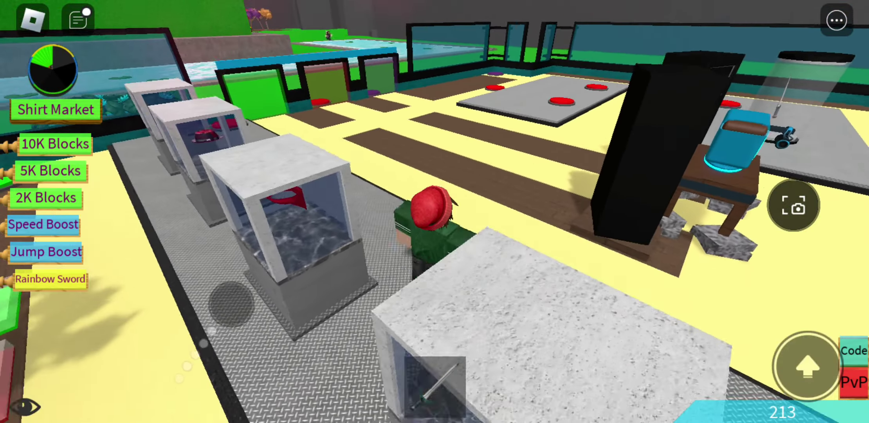
Step on the Buy Flowers pad to add teal flowers outside the base.
mouse_move(216, 379)
left_mouse_down()
mouse_move(190, 326)
mouse_move(243, 275)
mouse_move(234, 258)
left_mouse_up()
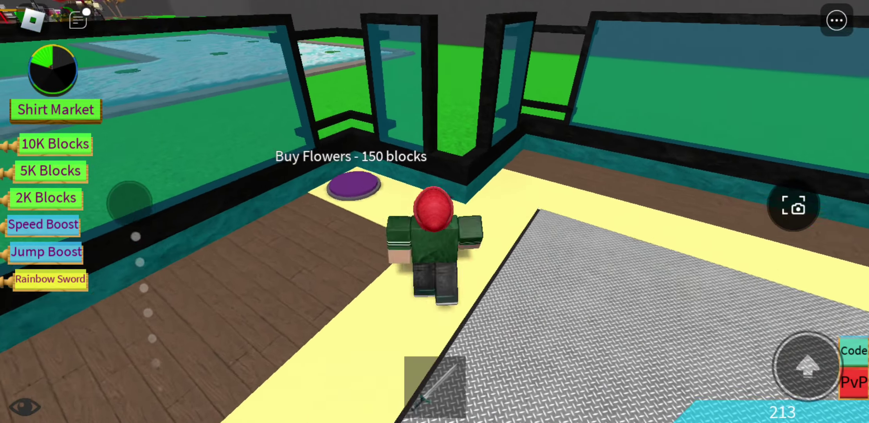
left_click_drag(190, 217, 122, 197)
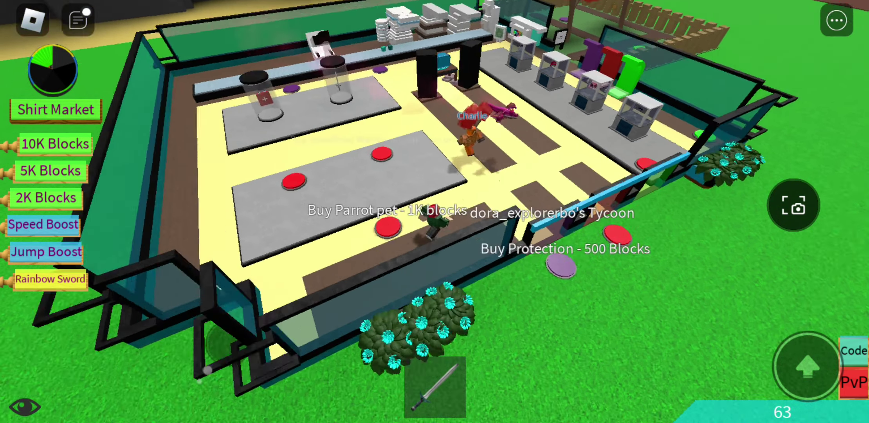
left_click_drag(204, 340, 196, 297)
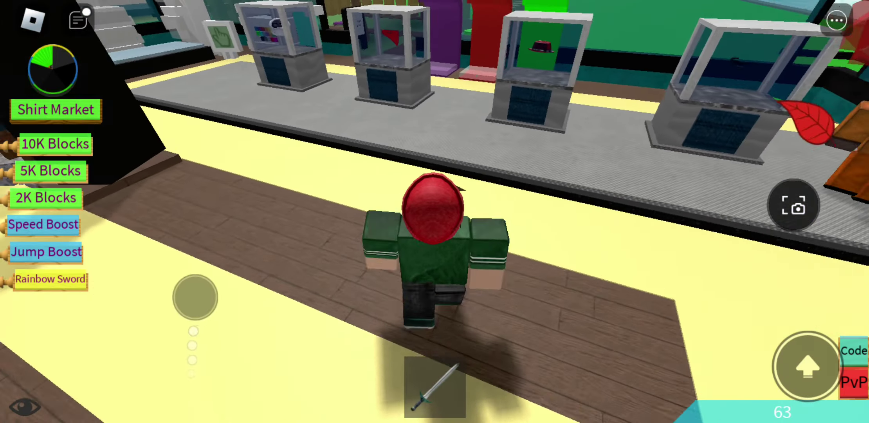
left_click_drag(195, 297, 194, 291)
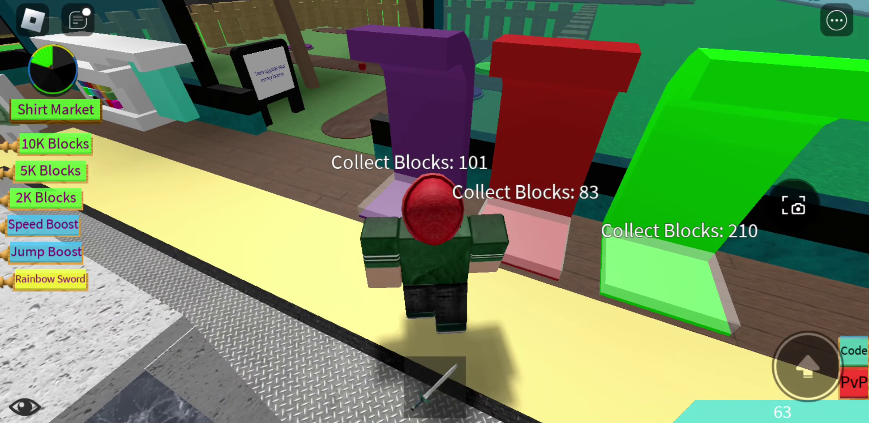
Collect blocks from the purple dropper pad and buy an upgrader.
left_click_drag(136, 303, 142, 246)
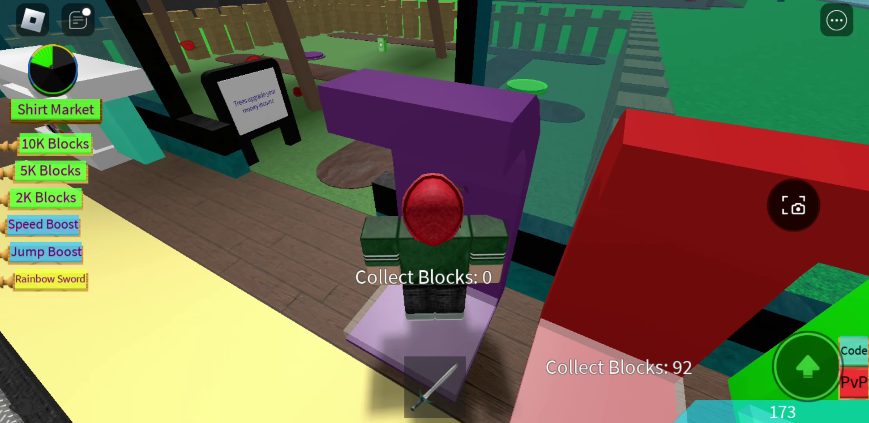
mouse_move(136, 303)
left_mouse_down()
mouse_move(114, 301)
mouse_move(91, 342)
mouse_move(72, 340)
left_mouse_up()
mouse_move(135, 302)
left_mouse_down()
mouse_move(140, 333)
mouse_move(163, 320)
mouse_move(170, 300)
left_mouse_up()
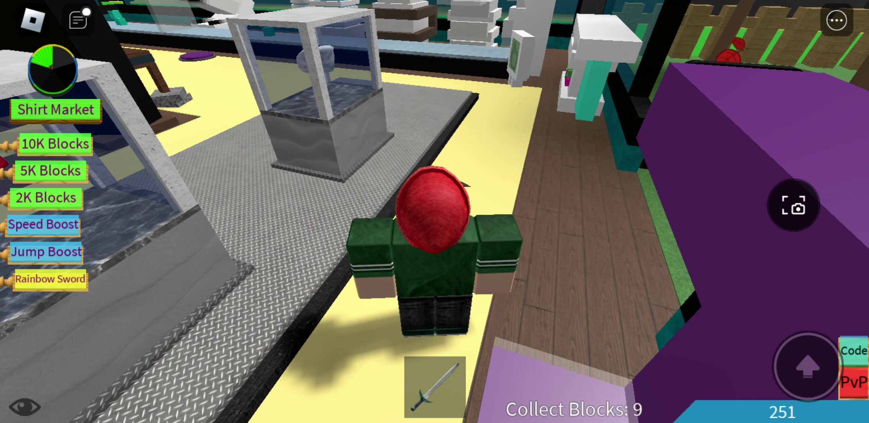
left_click_drag(115, 244, 136, 231)
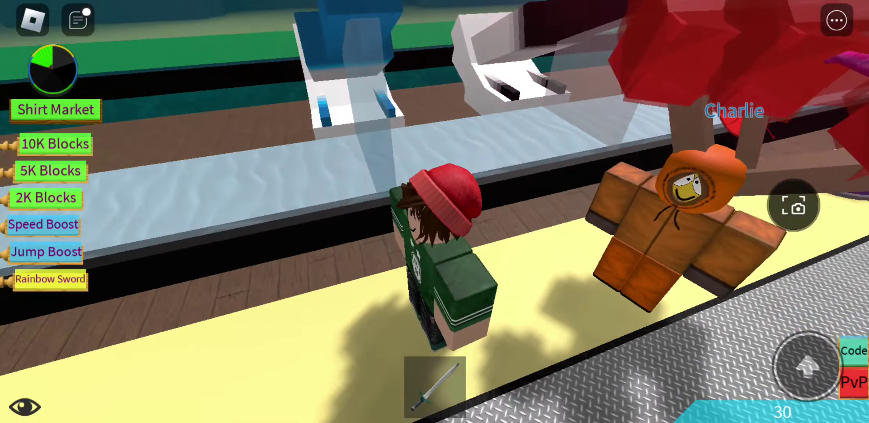
Run back past the display counters toward the tree garden.
left_click_drag(475, 204, 646, 204)
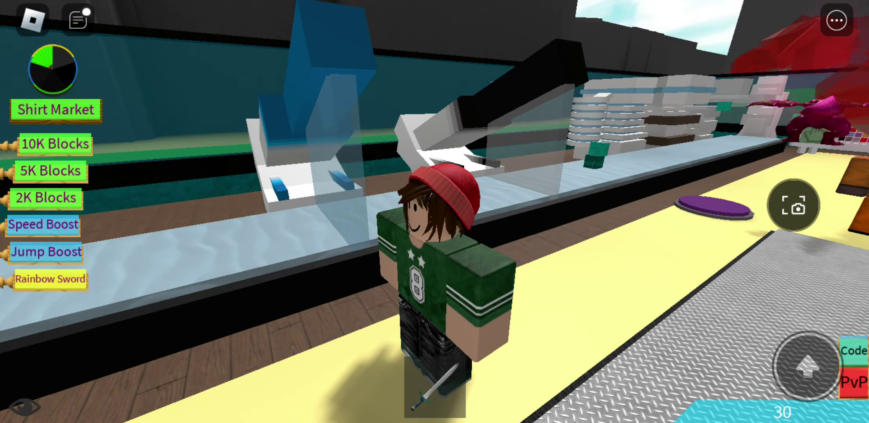
left_click_drag(611, 204, 339, 204)
left_click_drag(204, 360, 272, 307)
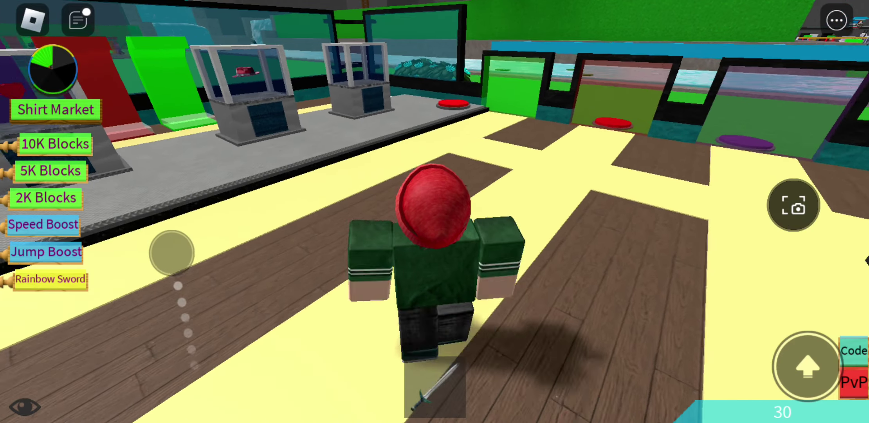
left_click_drag(271, 307, 180, 258)
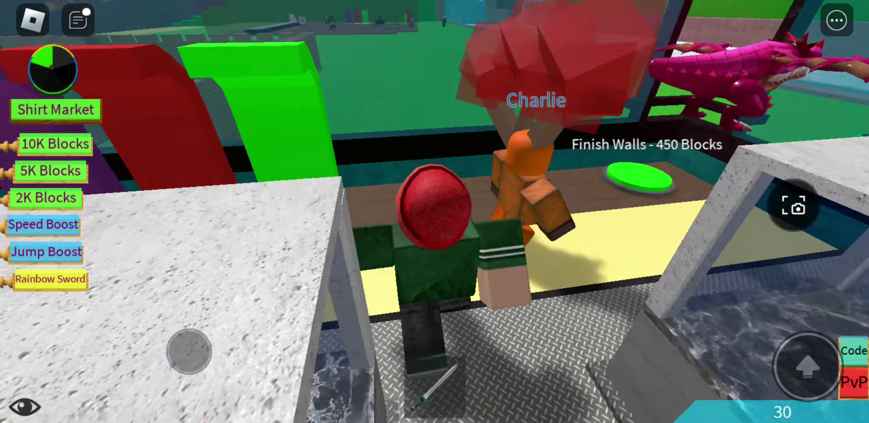
mouse_move(189, 351)
left_mouse_down()
mouse_move(154, 361)
mouse_move(209, 301)
mouse_move(206, 290)
left_mouse_up()
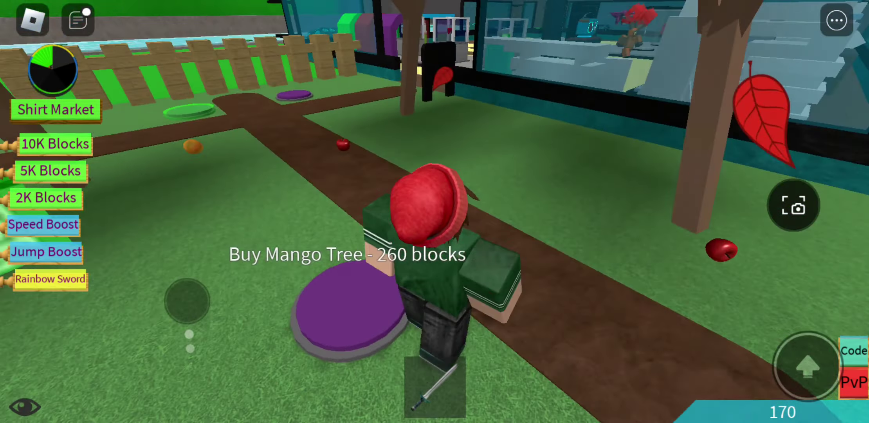
Switch the radio to the KAWAII channel and collect blocks from the pads.
left_click_drag(207, 291, 195, 291)
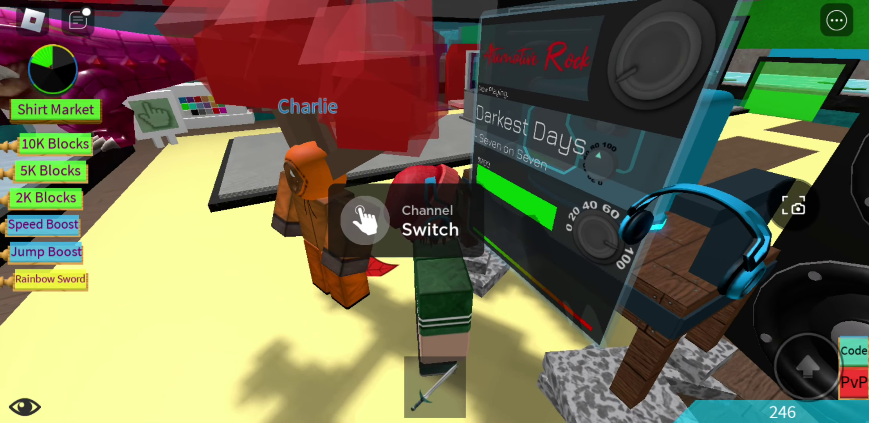
left_click(367, 218)
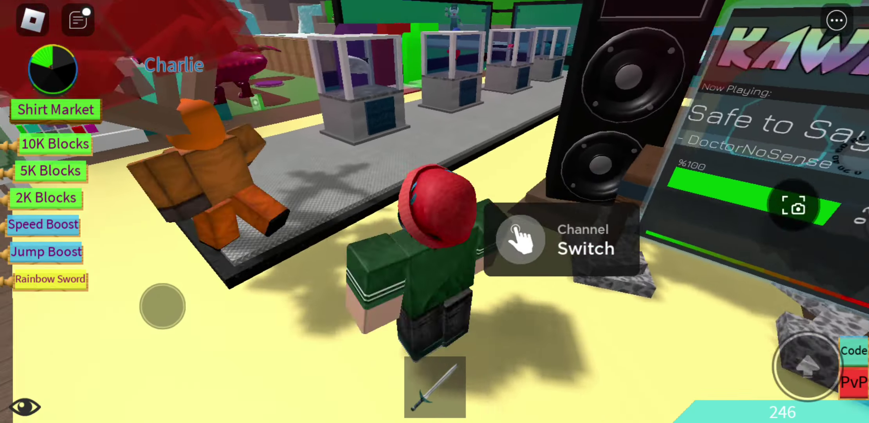
left_click_drag(151, 320, 150, 250)
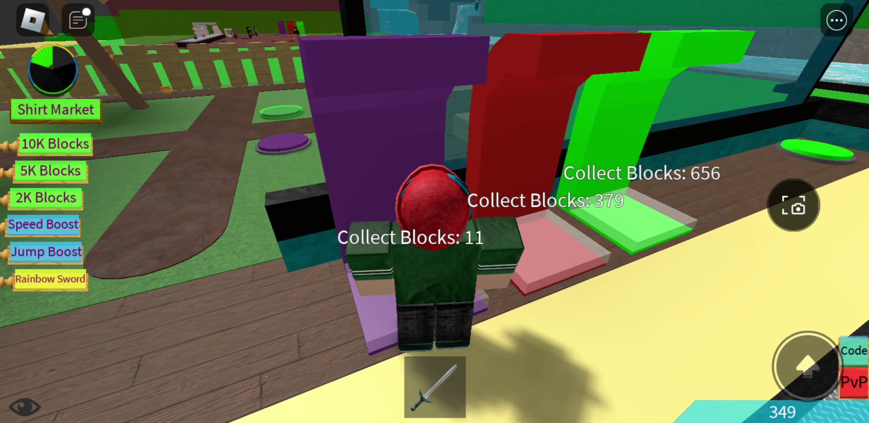
left_click_drag(174, 359, 170, 388)
Buy the orange Mango Tree in the park beside the red tree.
left_click_drag(204, 368, 188, 254)
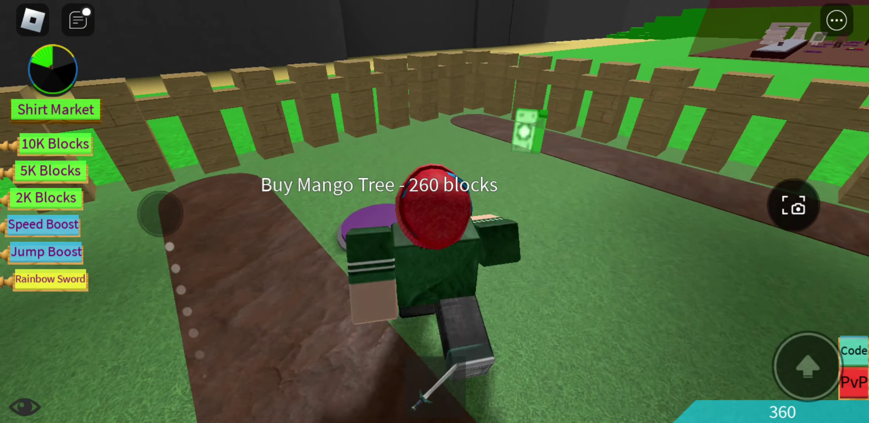
left_click_drag(188, 255, 166, 229)
left_click_drag(243, 374, 249, 408)
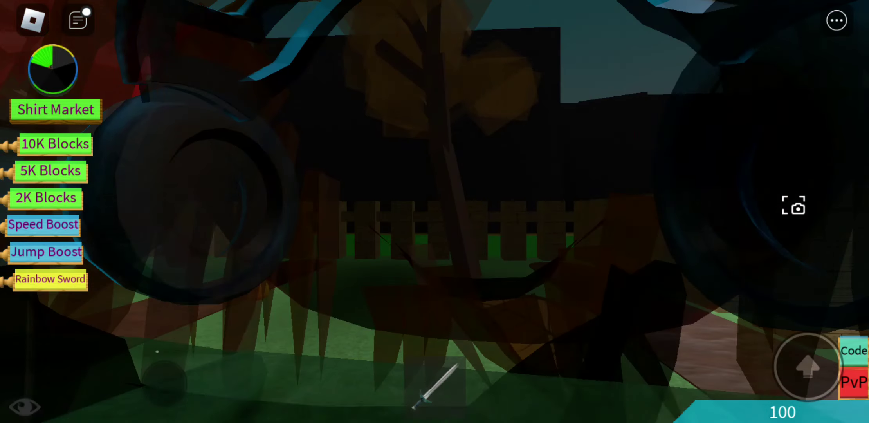
left_click_drag(257, 399, 152, 359)
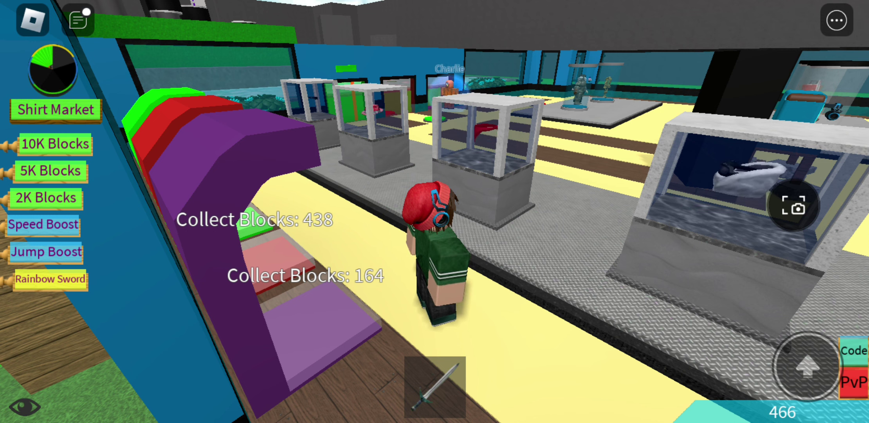
Collect from the purple pad, then walk past the medkit display toward the conveyor.
key("a")
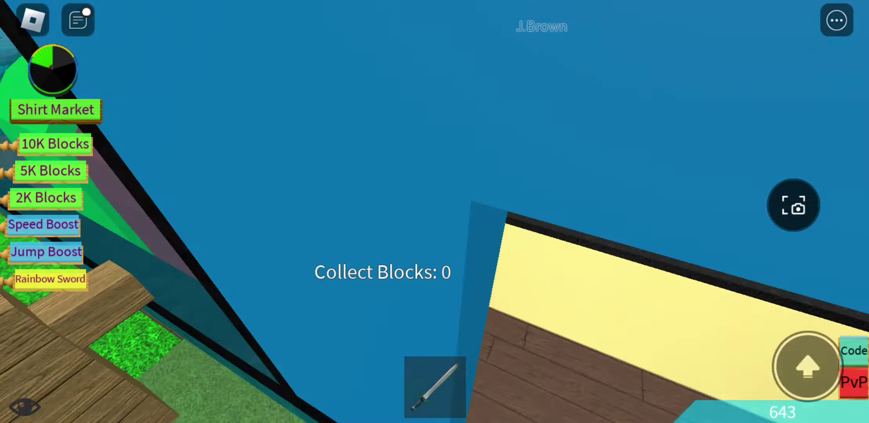
mouse_move(210, 331)
left_mouse_down()
mouse_move(242, 309)
mouse_move(136, 233)
mouse_move(109, 241)
left_mouse_up()
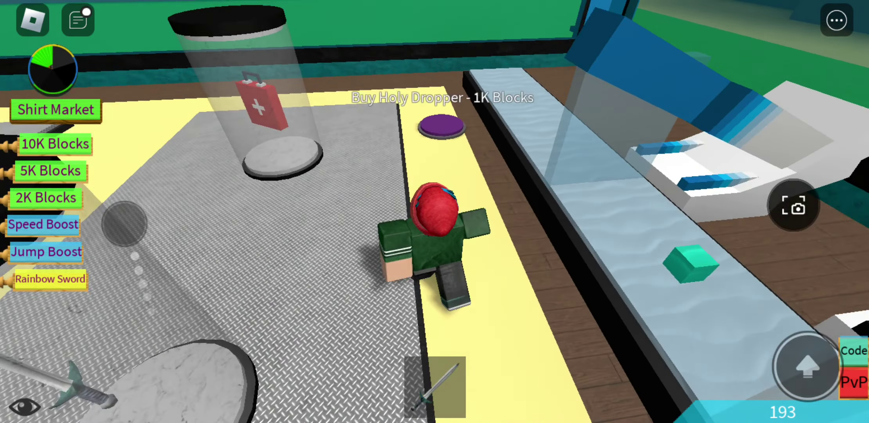
left_click_drag(109, 241, 129, 218)
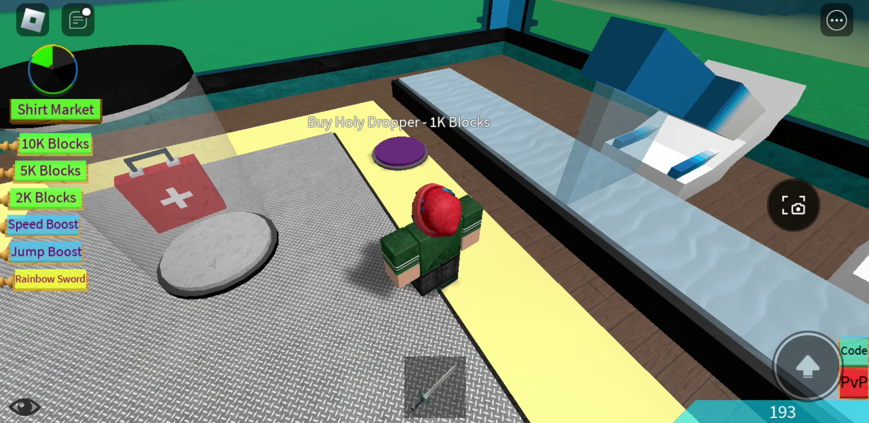
left_click_drag(611, 204, 340, 204)
mouse_move(213, 368)
left_mouse_down()
mouse_move(138, 308)
mouse_move(184, 286)
left_mouse_up()
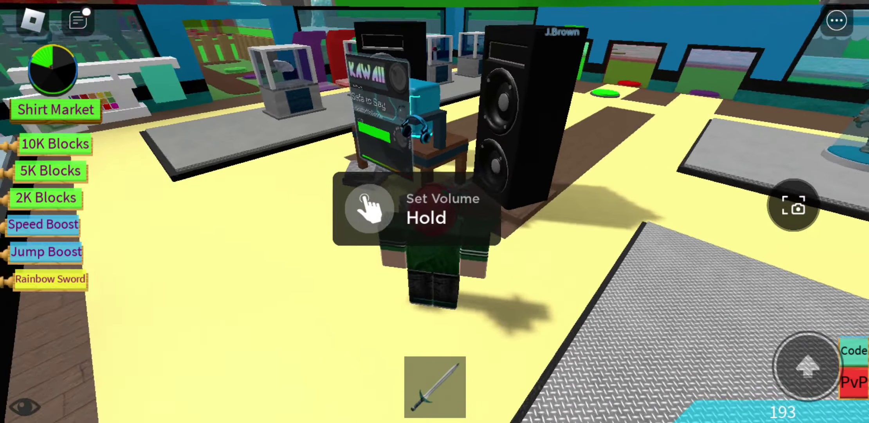
Tour along the conveyor and the speaker and radio tables, ending on the purple pad.
left_click_drag(339, 204, 612, 204)
left_click_drag(115, 394, 112, 377)
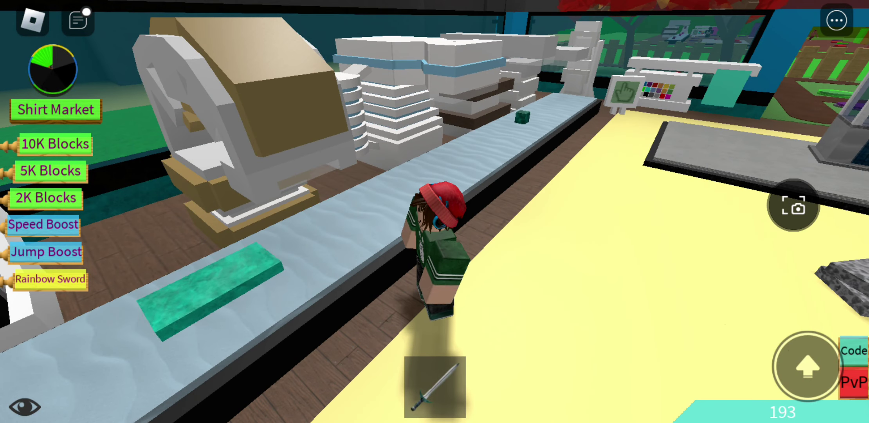
mouse_move(544, 204)
left_mouse_down()
mouse_move(340, 204)
mouse_move(577, 203)
mouse_move(407, 306)
left_mouse_up()
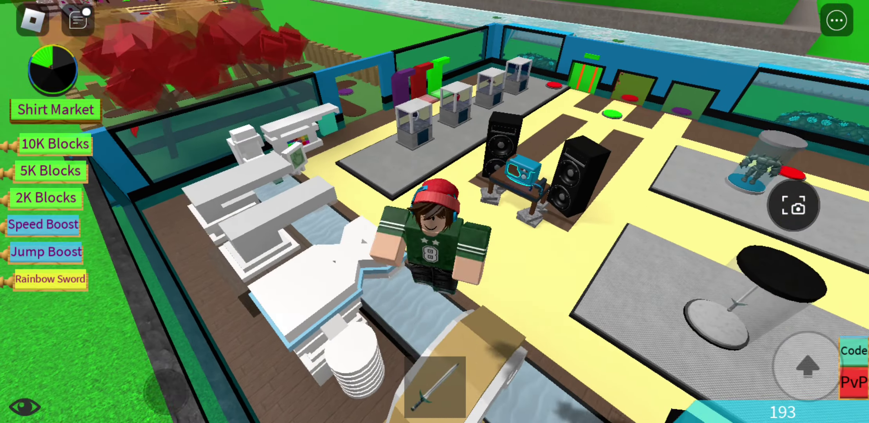
left_click_drag(166, 391, 146, 360)
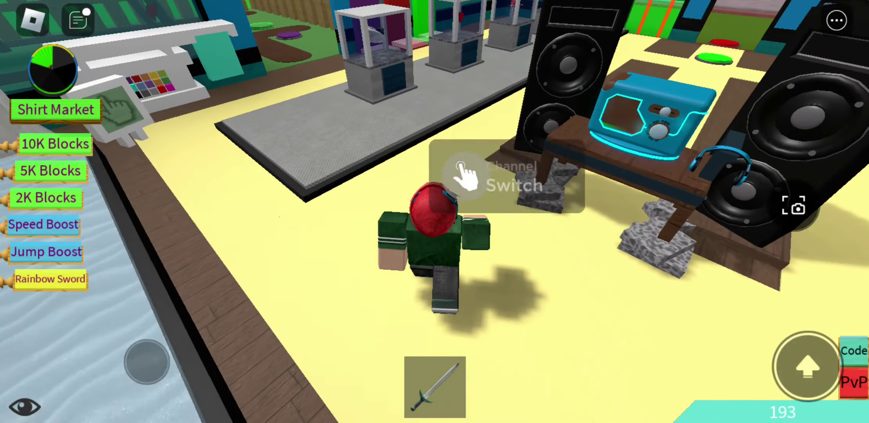
left_click_drag(475, 204, 679, 204)
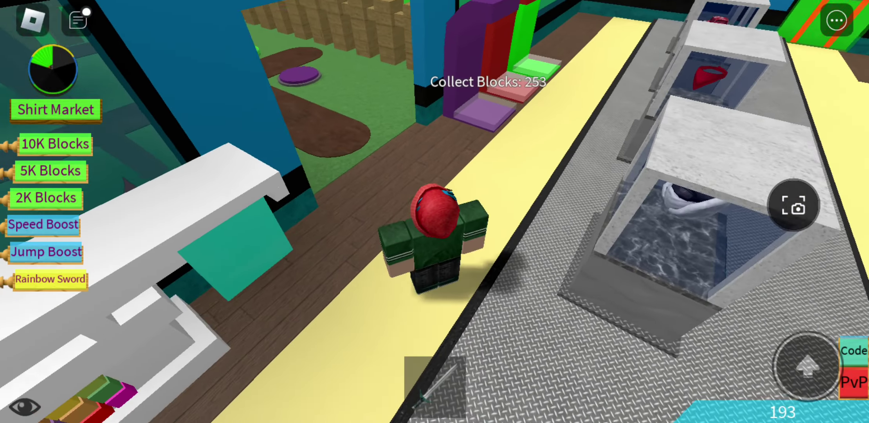
left_click_drag(174, 311, 163, 292)
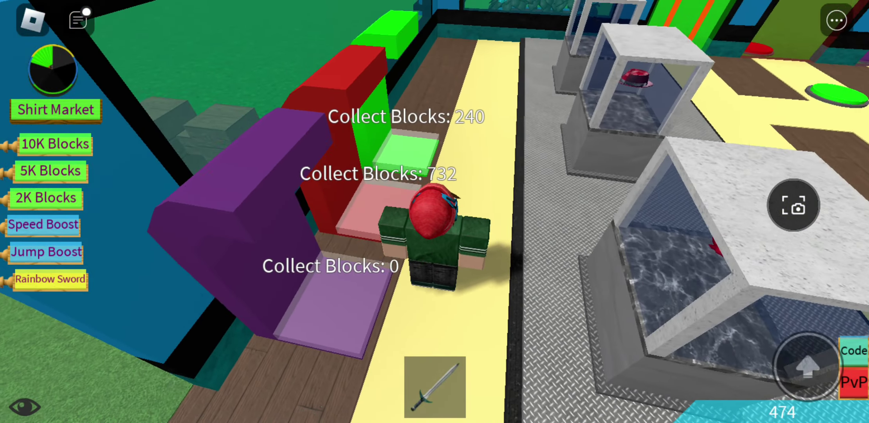
left_click_drag(476, 204, 645, 204)
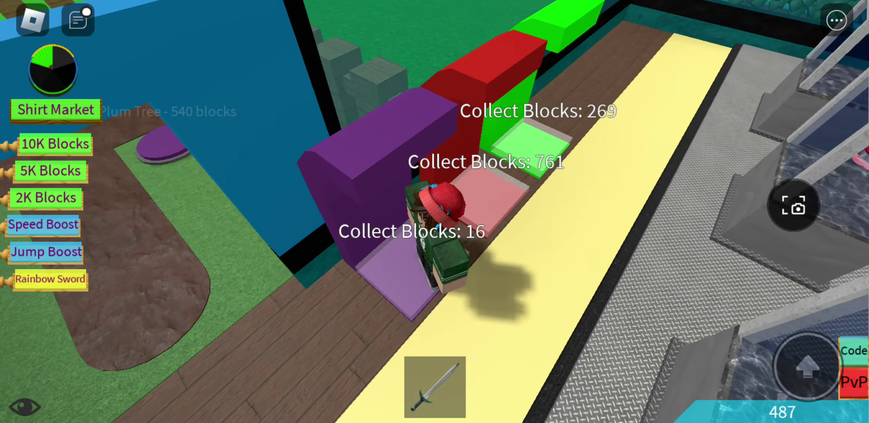
left_click_drag(142, 339, 143, 356)
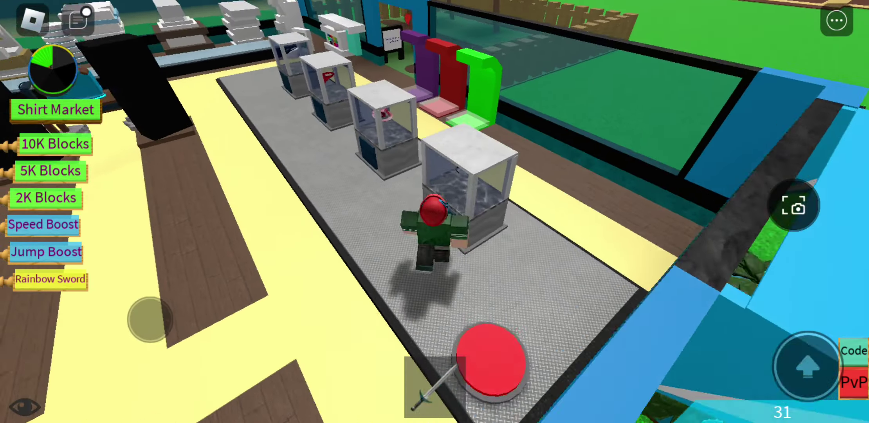
Walk past the droppers and blue wall, back onto the shop floor by the display cases.
left_click_drag(149, 319, 90, 340)
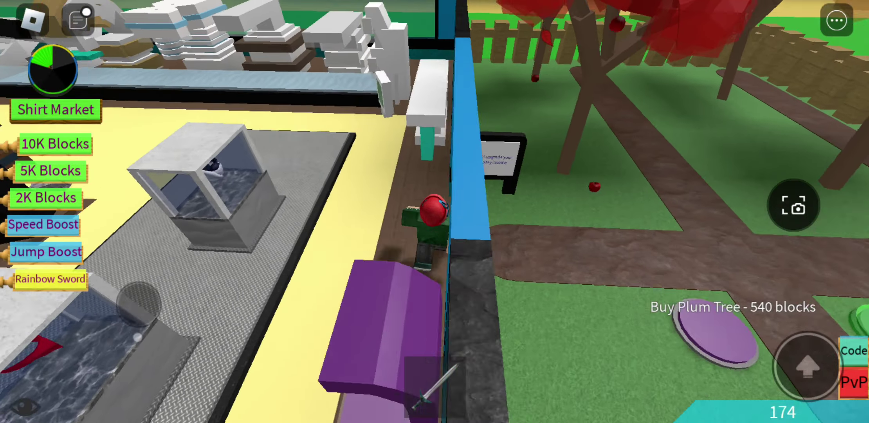
mouse_move(91, 340)
left_mouse_down()
mouse_move(197, 320)
mouse_move(144, 284)
mouse_move(213, 293)
mouse_move(222, 366)
mouse_move(180, 349)
mouse_move(132, 296)
mouse_move(194, 295)
mouse_move(157, 204)
left_mouse_up()
left_click_drag(68, 360, 41, 340)
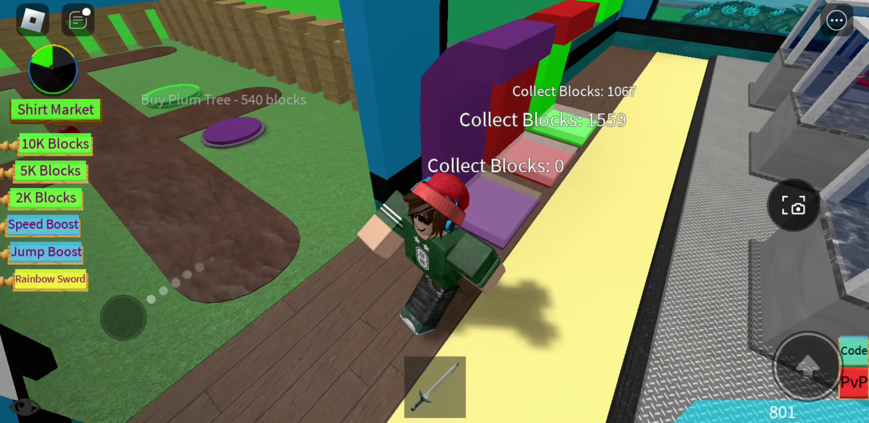
Collect blocks and buy the purple Plum Tree, leaving 38 blocks.
left_click_drag(210, 239, 136, 166)
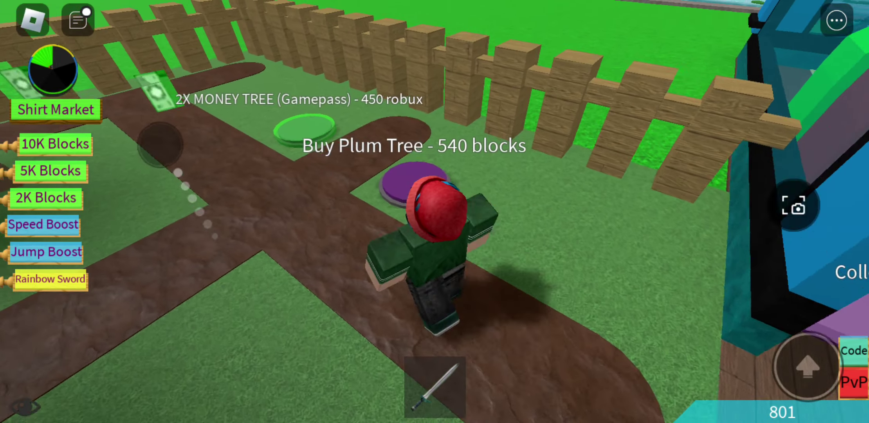
mouse_move(224, 326)
left_mouse_down()
mouse_move(272, 328)
mouse_move(125, 316)
left_mouse_up()
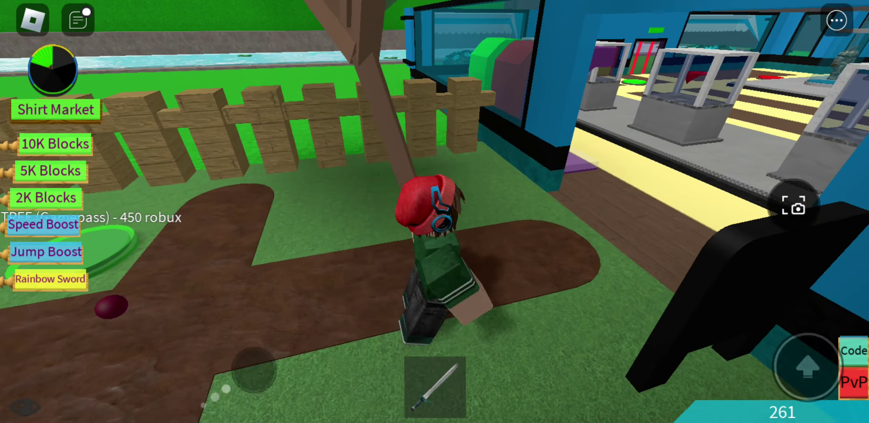
left_click_drag(294, 318, 207, 401)
left_click_drag(294, 317, 207, 401)
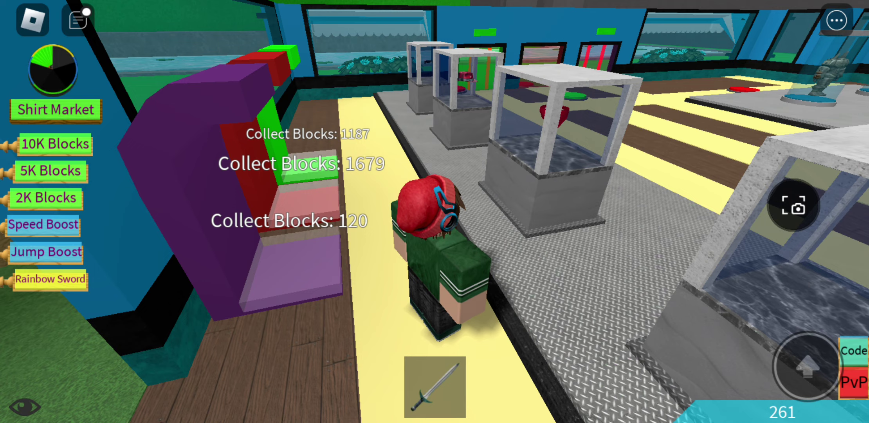
left_click_drag(543, 204, 645, 204)
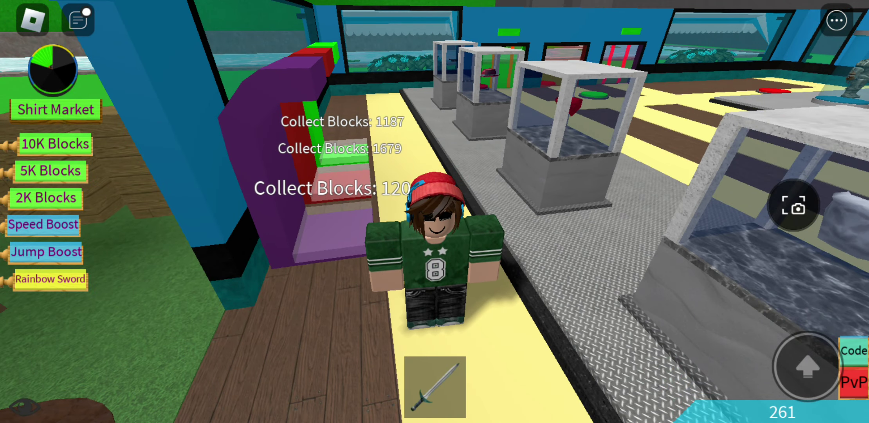
Collect again for a 235 balance, then run through the plaza back to the display cases.
left_click_drag(155, 325, 214, 255)
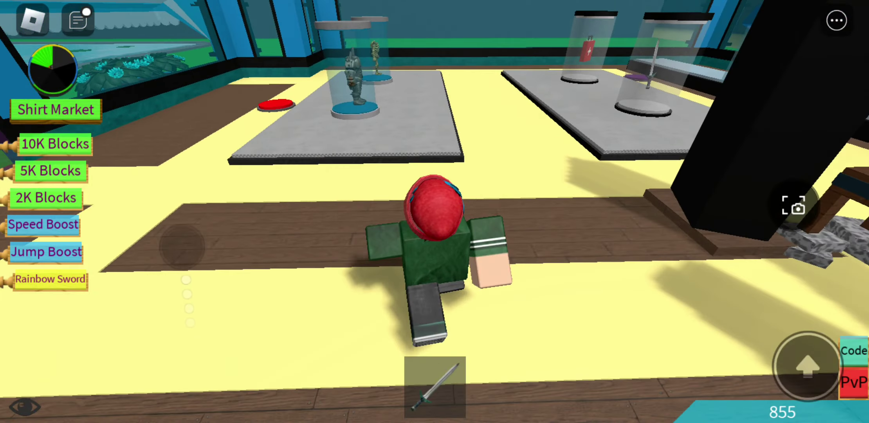
mouse_move(214, 255)
left_mouse_down()
mouse_move(197, 391)
mouse_move(190, 345)
left_mouse_up()
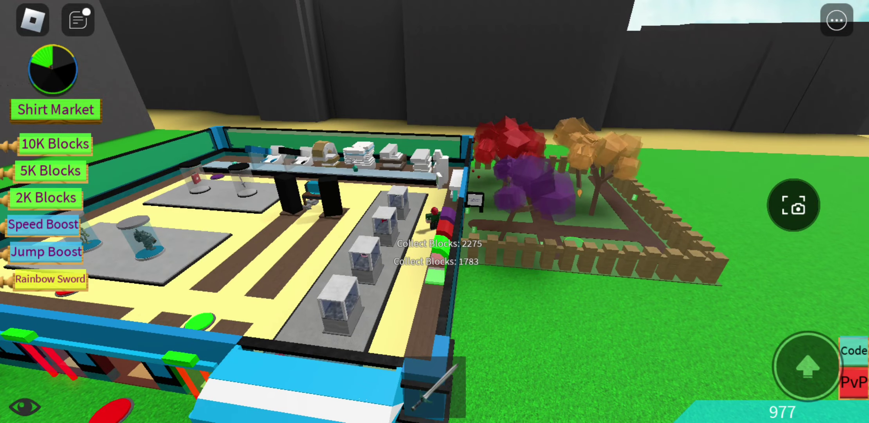
mouse_move(156, 354)
left_mouse_down()
mouse_move(147, 355)
mouse_move(153, 326)
left_mouse_up()
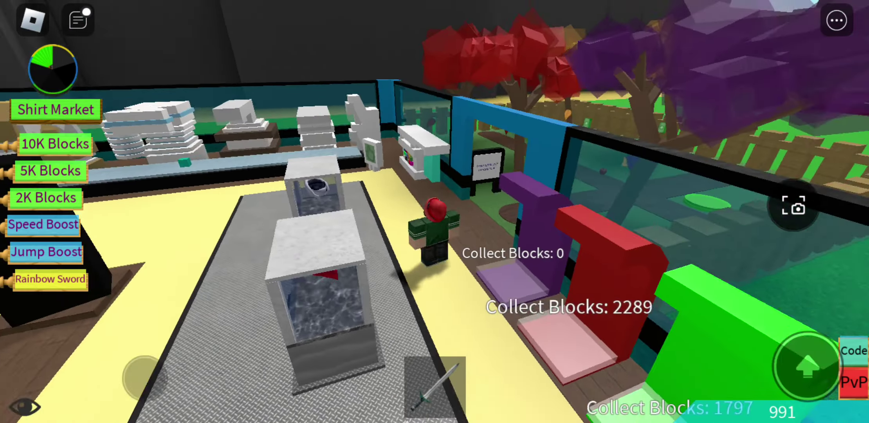
left_click_drag(144, 377, 146, 394)
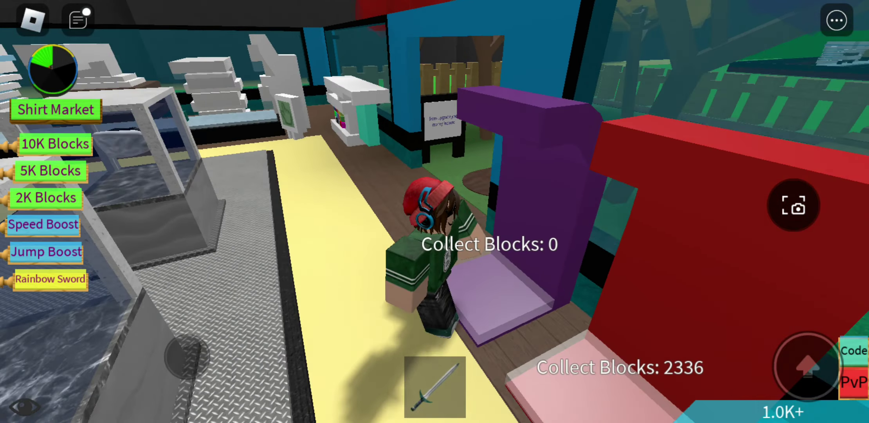
mouse_move(183, 354)
left_mouse_down()
mouse_move(155, 301)
mouse_move(185, 260)
mouse_move(170, 272)
mouse_move(170, 249)
left_mouse_up()
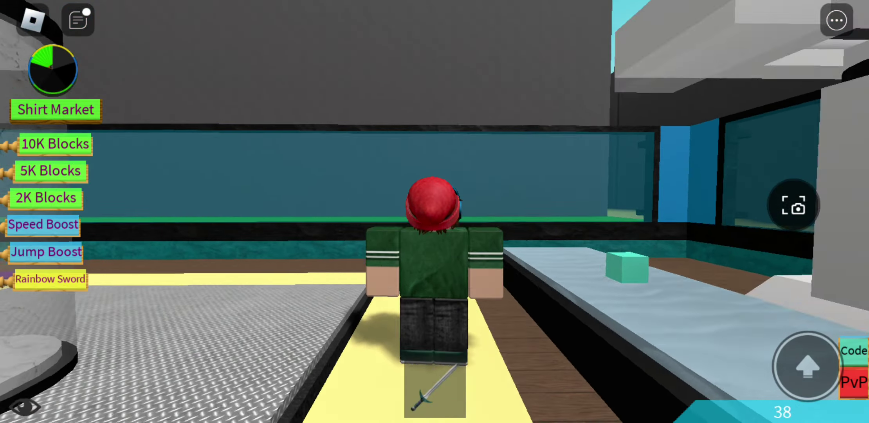
left_click_drag(544, 204, 339, 217)
left_click_drag(203, 326, 217, 338)
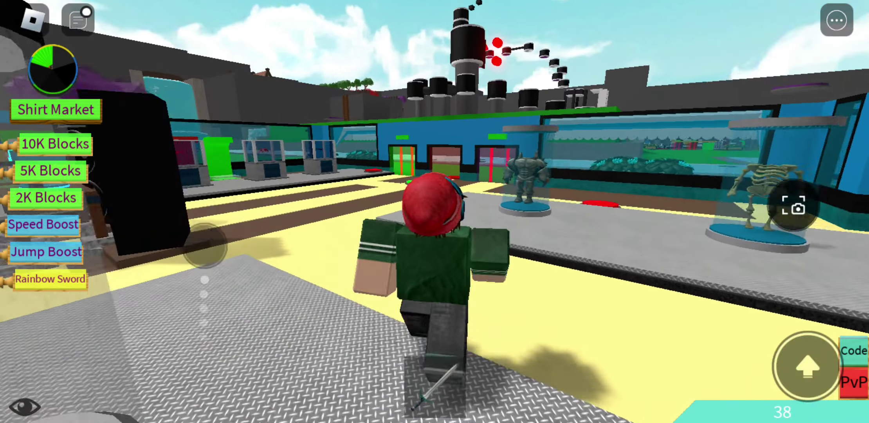
mouse_move(204, 245)
left_mouse_down()
mouse_move(212, 250)
mouse_move(209, 312)
left_mouse_up()
left_click_drag(611, 204, 340, 211)
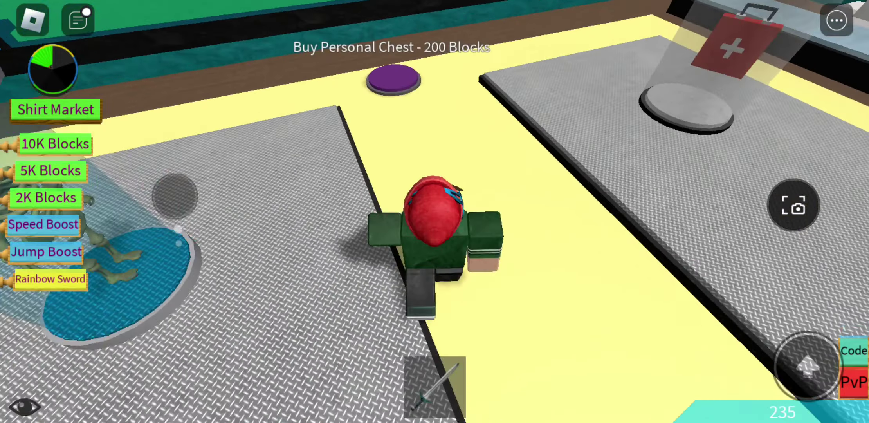
Walk onto the Buy Conveyor pad to buy it for 250 blocks, then return to the grey platform.
mouse_move(174, 195)
left_mouse_down()
mouse_move(210, 322)
mouse_move(197, 223)
mouse_move(145, 233)
left_mouse_up()
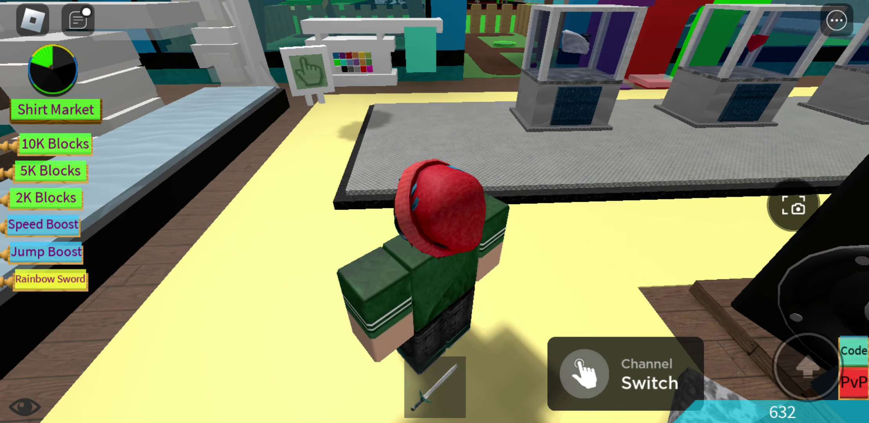
mouse_move(126, 311)
left_mouse_down()
mouse_move(139, 283)
mouse_move(156, 349)
left_mouse_up()
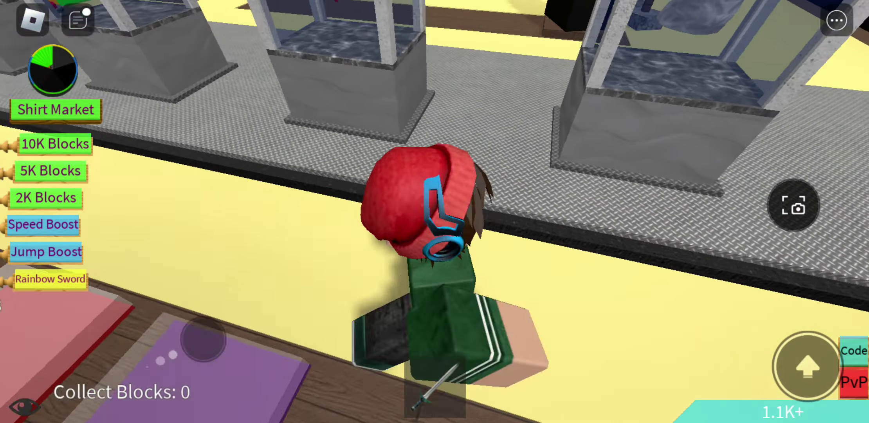
mouse_move(146, 333)
left_mouse_down()
mouse_move(166, 243)
mouse_move(175, 328)
mouse_move(146, 285)
left_mouse_up()
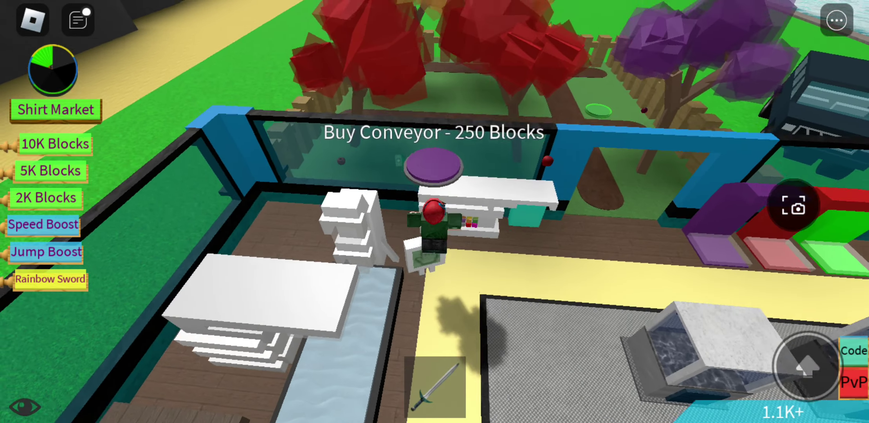
left_click_drag(170, 319, 156, 286)
left_click_drag(136, 330, 102, 234)
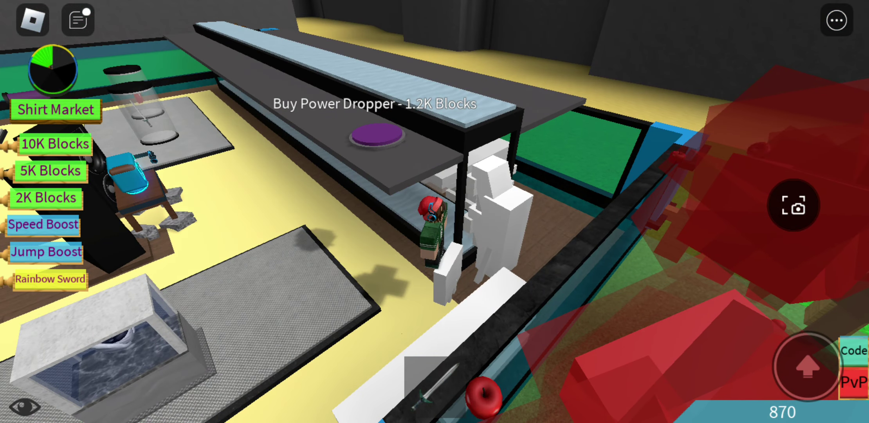
scroll(434, 212, "down", 10)
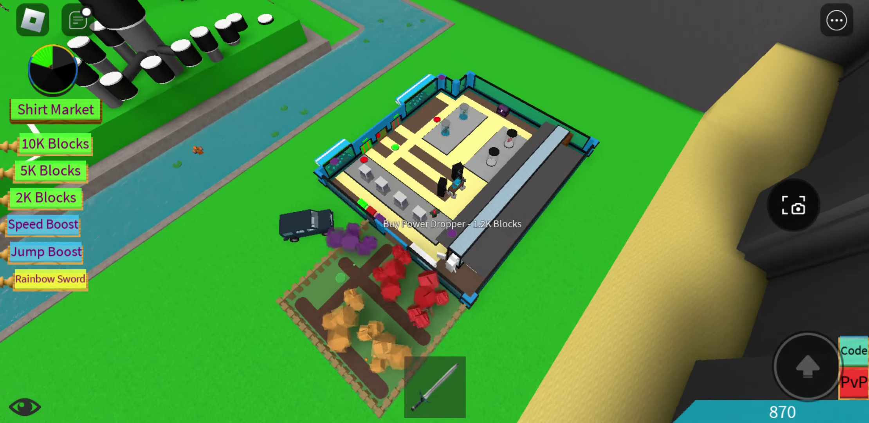
scroll(435, 212, "up", 4)
scroll(434, 211, "up", 3)
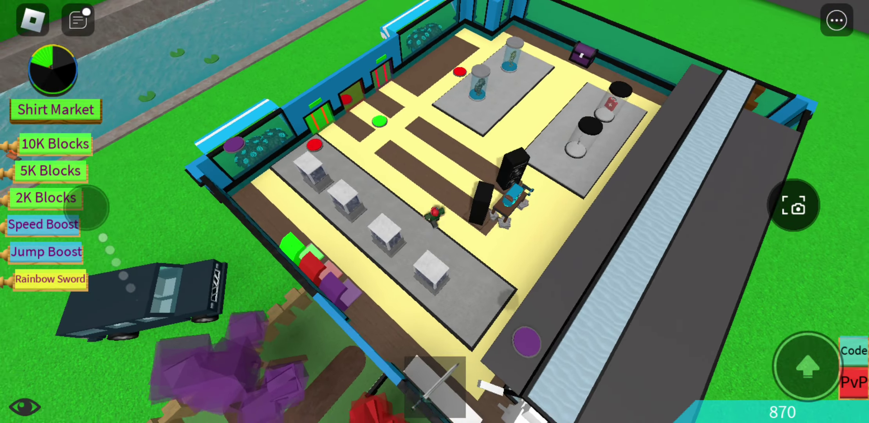
scroll(434, 212, "up", 5)
scroll(435, 211, "up", 3)
scroll(435, 212, "up", 2)
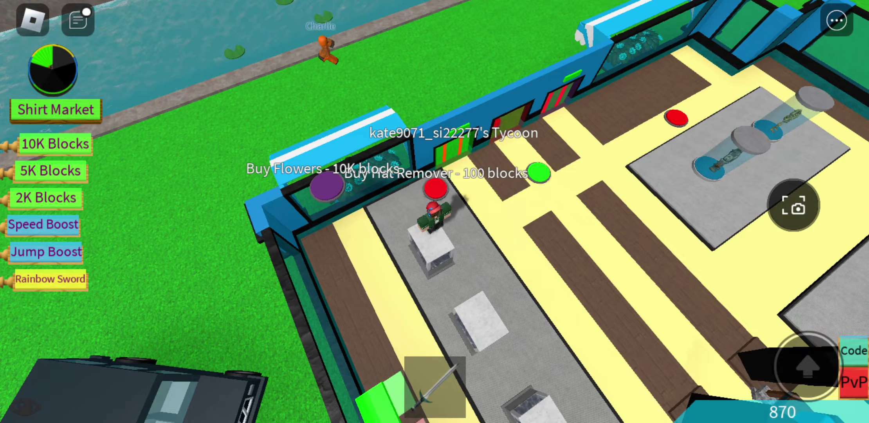
Walk along the grey platform to buy the Power Dropper, dropping the balance to 437.
left_click_drag(113, 345, 109, 358)
left_click_drag(339, 204, 679, 204)
mouse_move(194, 272)
left_mouse_down()
mouse_move(185, 319)
mouse_move(131, 311)
left_mouse_up()
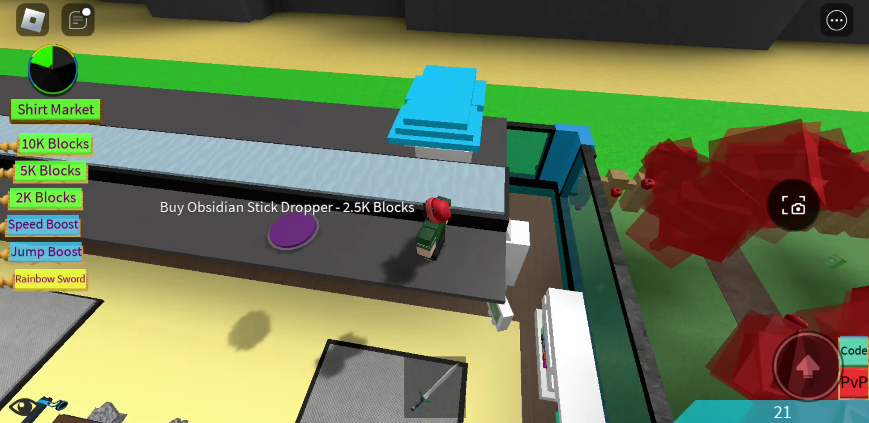
left_click_drag(475, 170, 747, 170)
left_click_drag(475, 170, 645, 170)
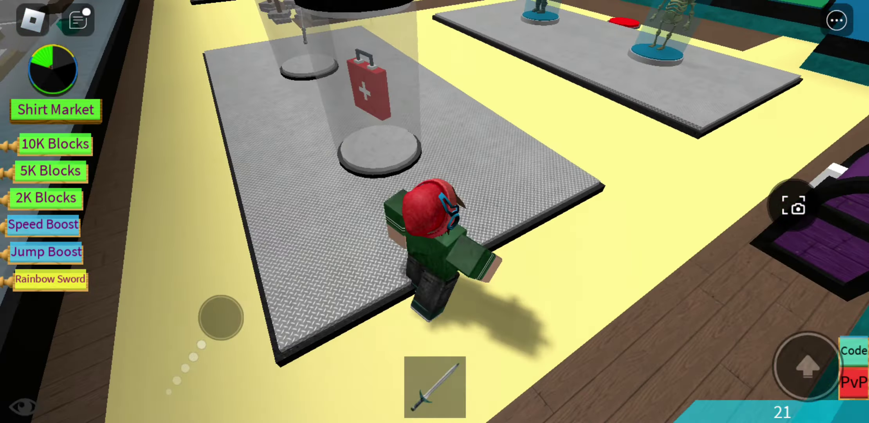
scroll(434, 211, "down", 5)
scroll(434, 212, "down", 5)
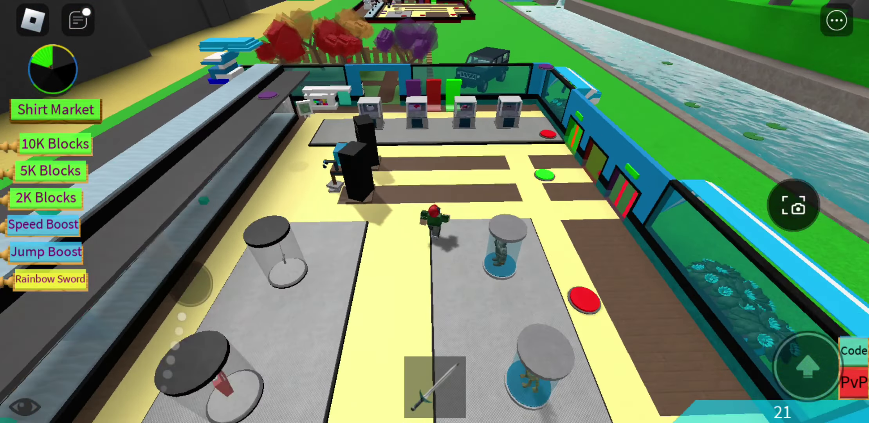
scroll(434, 212, "up", 3)
Walk past the shop counters to the Collect Blocks pads, jumping onto the conveyor ledge.
key("w")
scroll(435, 211, "up", 3)
key("w")
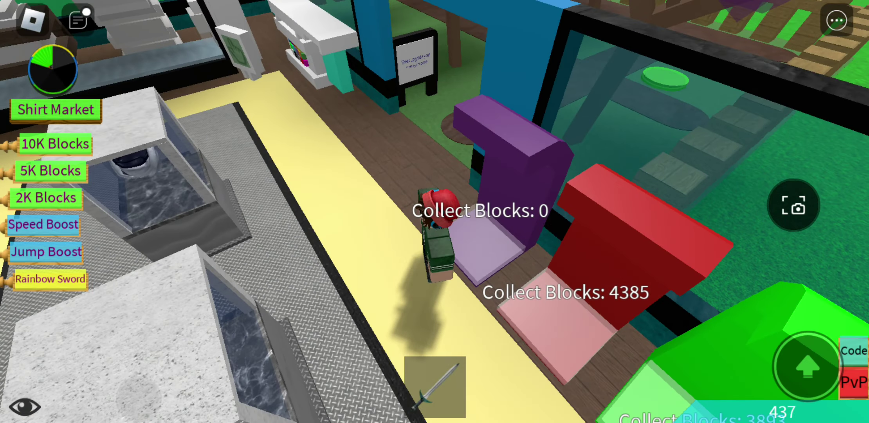
key("w")
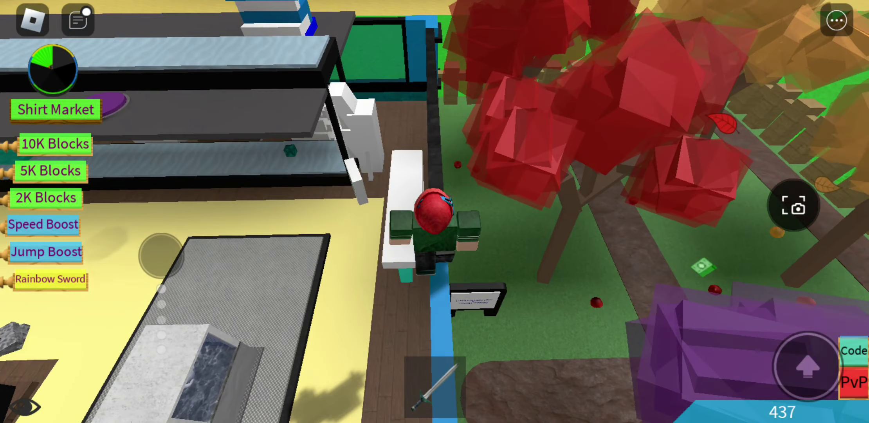
key("w")
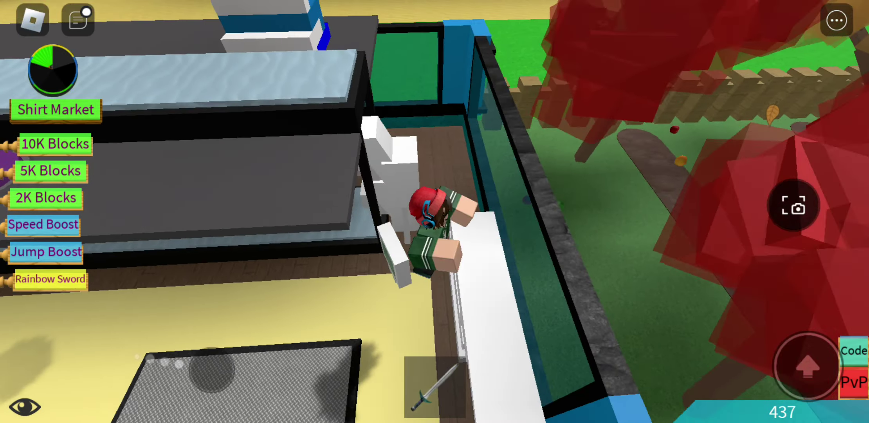
key("w")
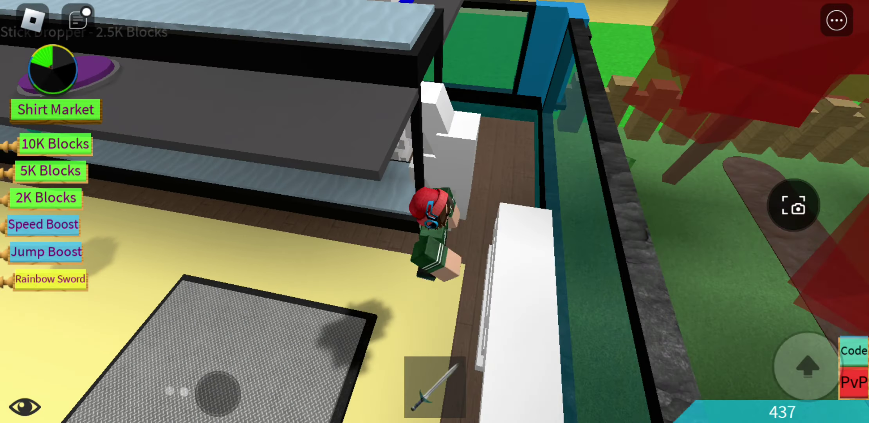
key("w")
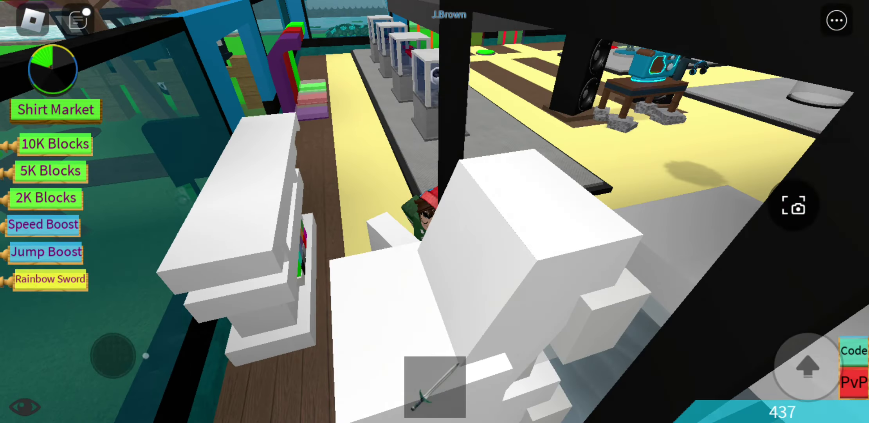
key("space")
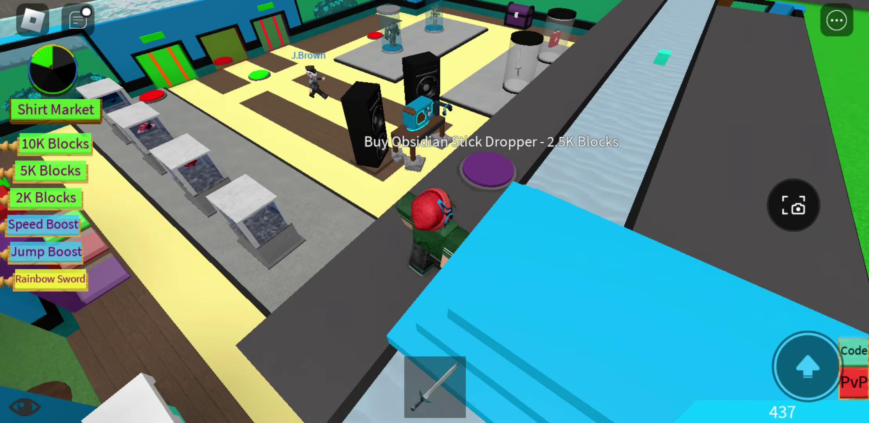
key("w")
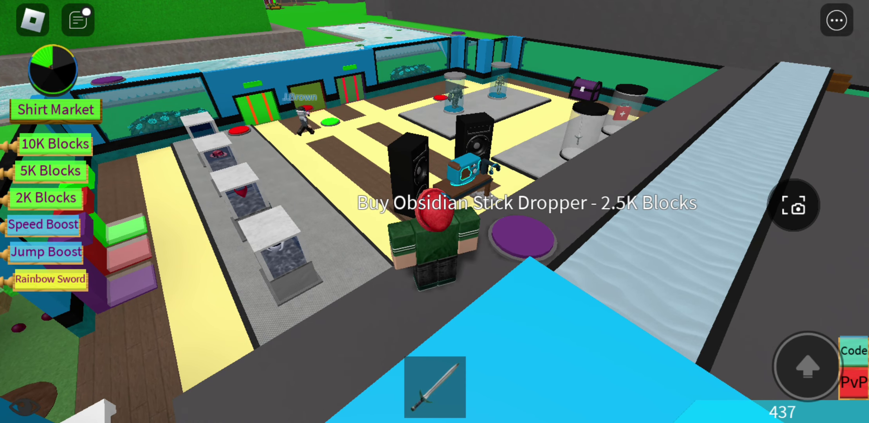
scroll(434, 211, "down", 5)
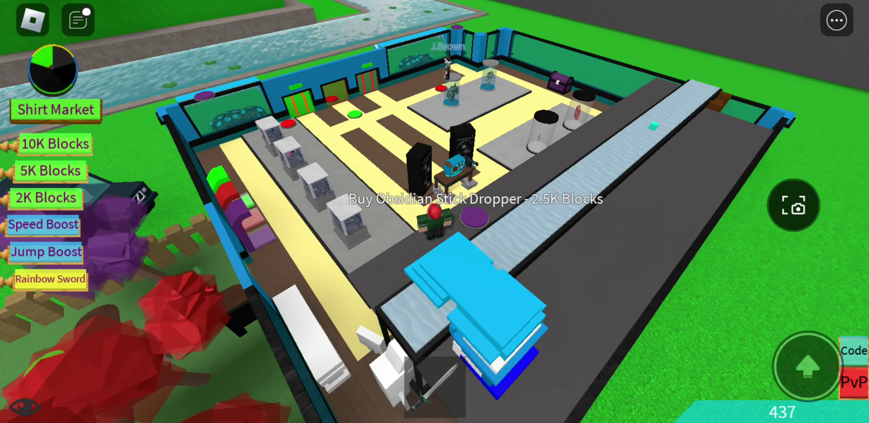
scroll(435, 212, "up", 3)
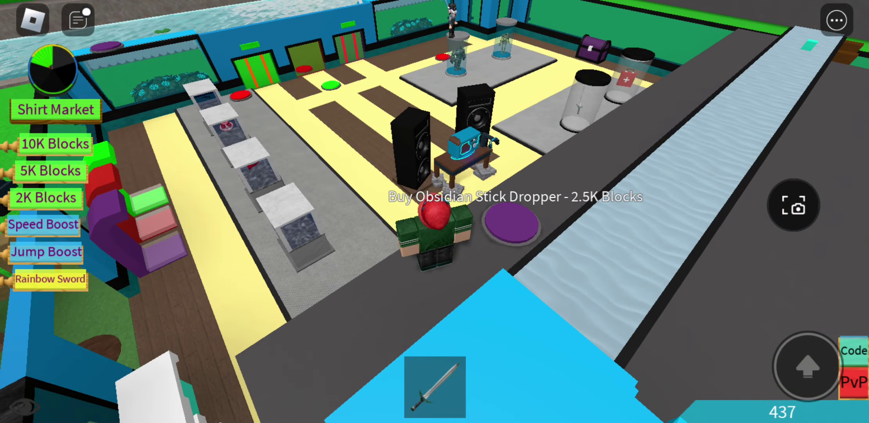
scroll(435, 211, "up", 3)
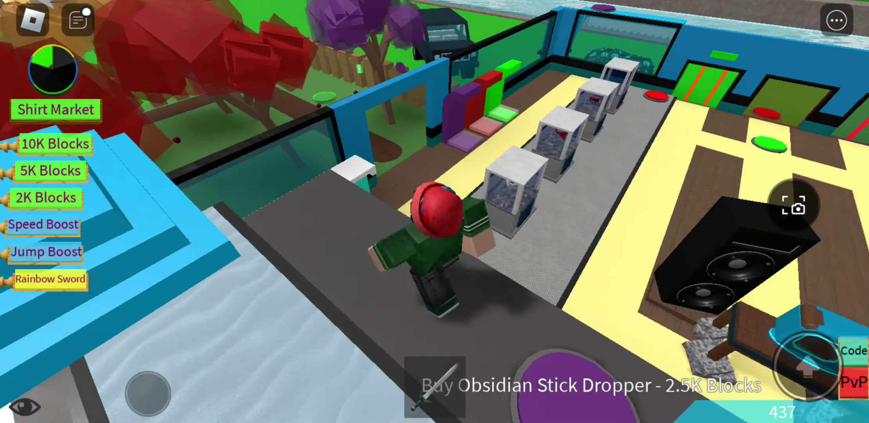
scroll(435, 212, "down", 5)
scroll(435, 211, "down", 3)
Turn toward the garden and follow the yellow path to the display cases.
left_click_drag(434, 211, 611, 211)
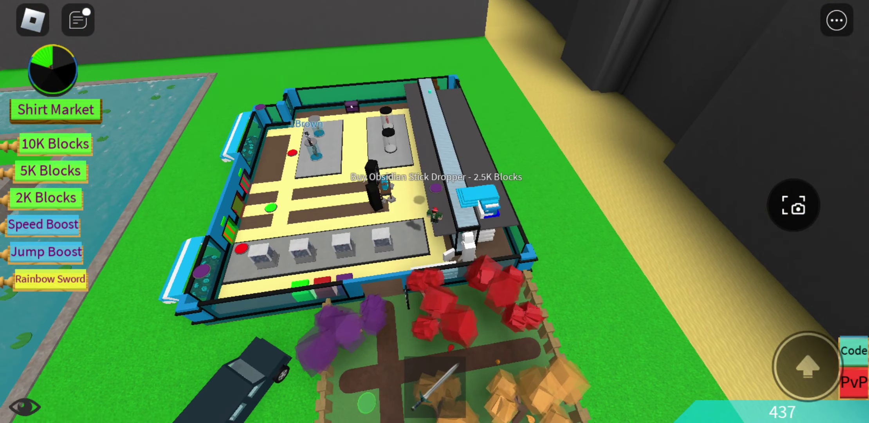
left_click_drag(435, 212, 272, 211)
scroll(435, 212, "up", 2)
scroll(435, 211, "up", 2)
scroll(435, 212, "up", 2)
scroll(434, 211, "up", 2)
scroll(435, 212, "up", 2)
scroll(435, 212, "up", 2)
scroll(434, 212, "up", 2)
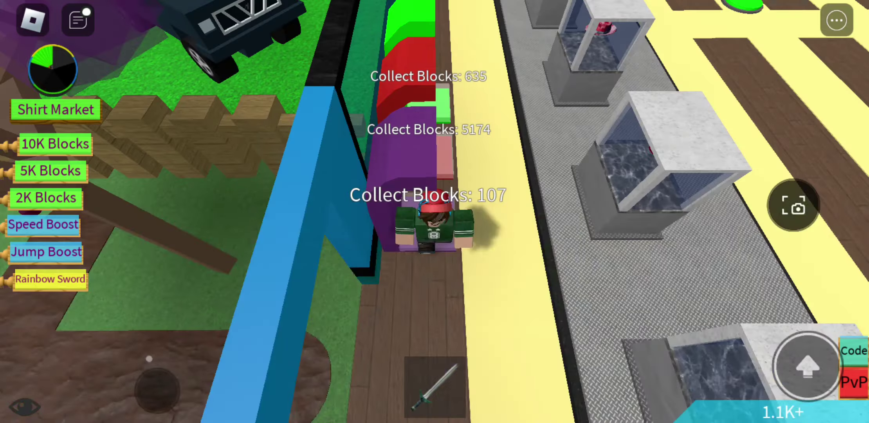
scroll(435, 212, "down", 2)
scroll(435, 211, "down", 2)
scroll(434, 212, "up", 2)
scroll(435, 211, "up", 2)
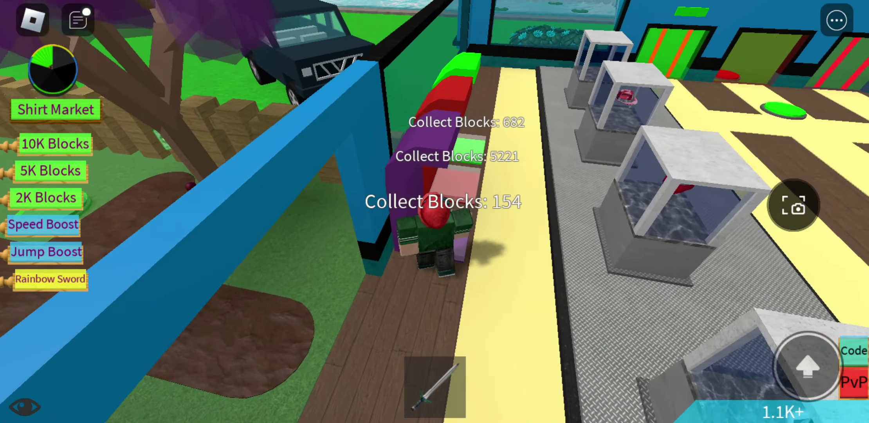
left_click_drag(171, 331, 175, 379)
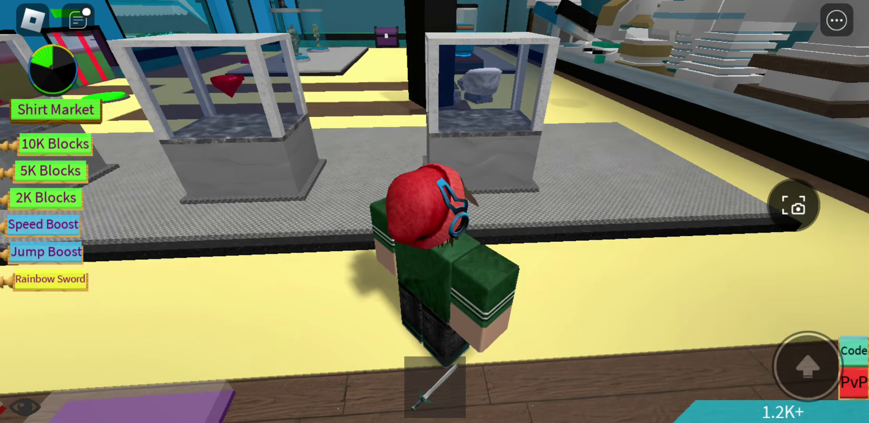
Collect blocks on the purple pad until 1.8K+, then walk to the boombox playing 'A Centimetre Apart'.
left_click_drag(339, 204, 679, 204)
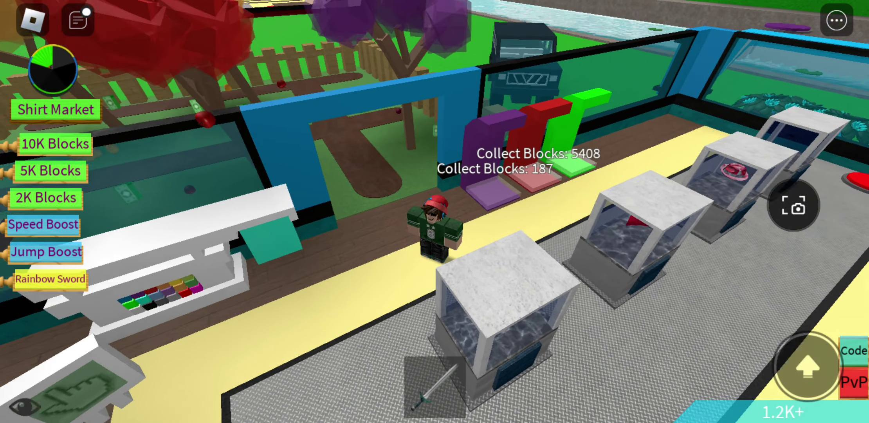
left_click_drag(204, 292, 224, 269)
left_click_drag(224, 316, 197, 285)
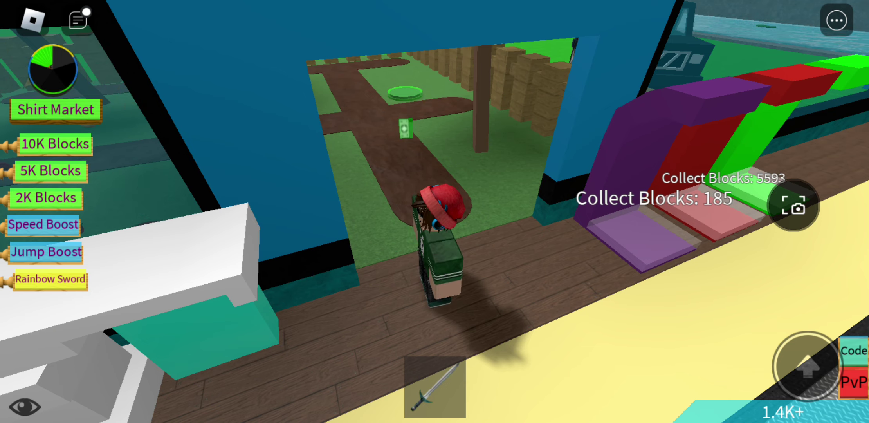
left_click_drag(166, 368, 140, 326)
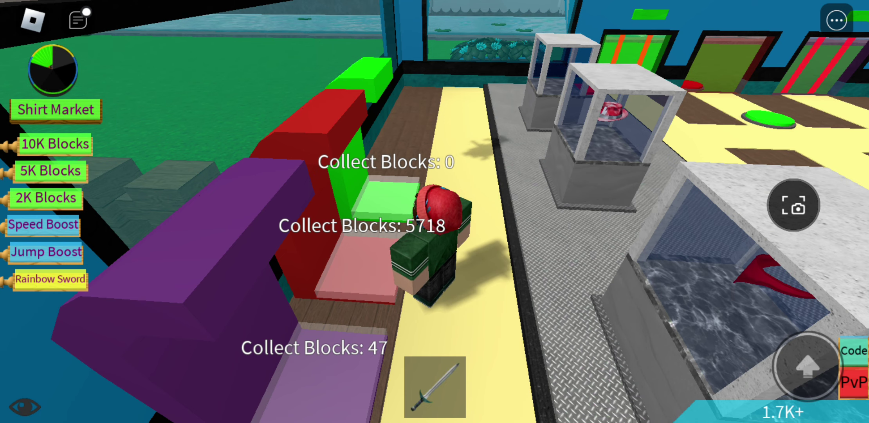
left_click_drag(130, 364, 126, 367)
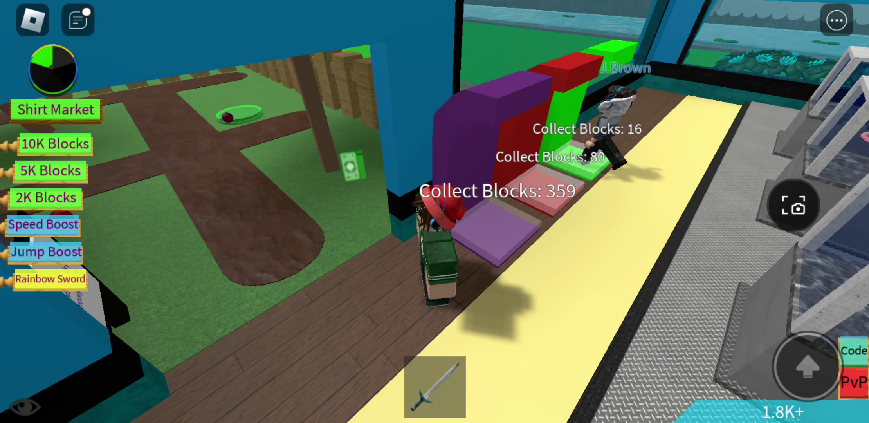
mouse_move(162, 317)
left_mouse_down()
mouse_move(194, 311)
mouse_move(258, 320)
mouse_move(271, 301)
mouse_move(197, 195)
left_mouse_up()
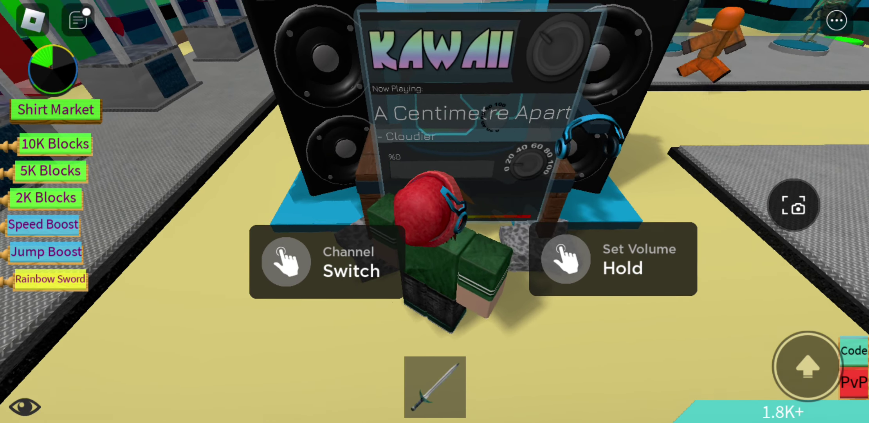
Back away from the boombox toward the Buy Apple Decoration pad as the balance reaches 2.5K+.
left_click_drag(155, 398, 177, 381)
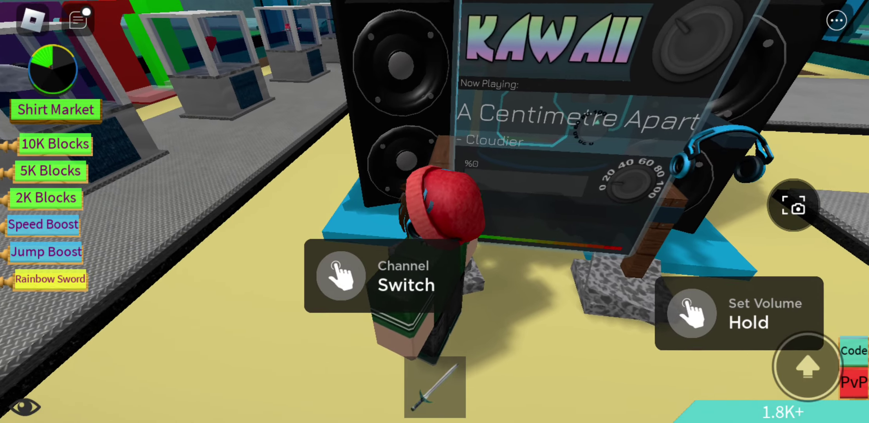
mouse_move(136, 398)
left_mouse_down()
mouse_move(139, 408)
mouse_move(161, 339)
mouse_move(107, 381)
mouse_move(88, 384)
left_mouse_up()
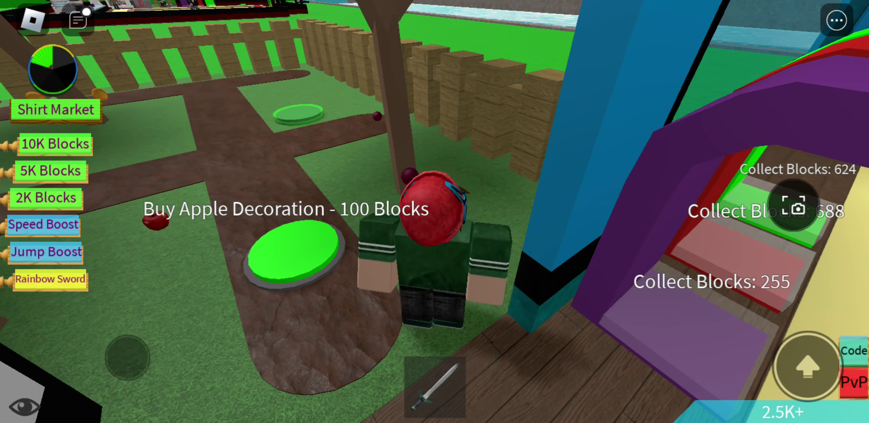
Walk past the purple pad to buy the Obsidian Stick Dropper, leaving 268 blocks.
left_click_drag(126, 355, 184, 296)
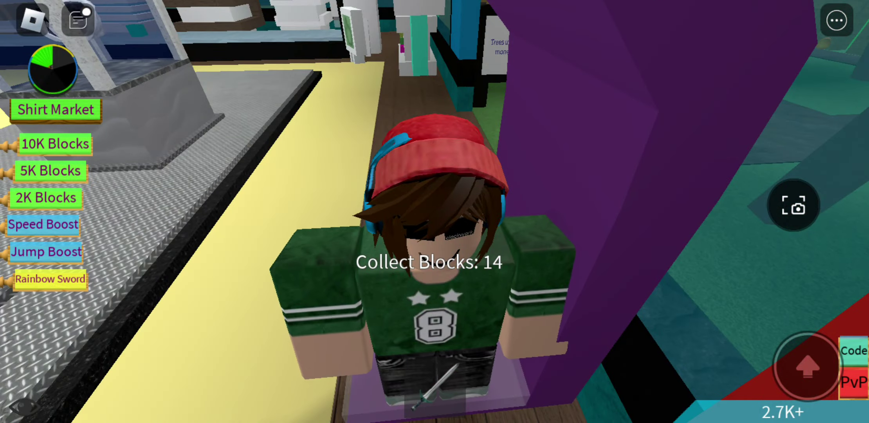
mouse_move(177, 351)
left_mouse_down()
mouse_move(170, 304)
mouse_move(146, 259)
mouse_move(290, 280)
mouse_move(141, 249)
left_mouse_up()
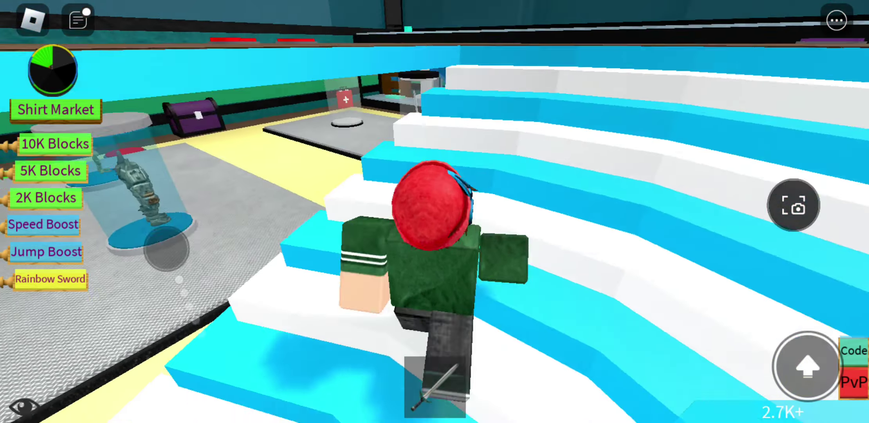
left_click_drag(141, 249, 275, 322)
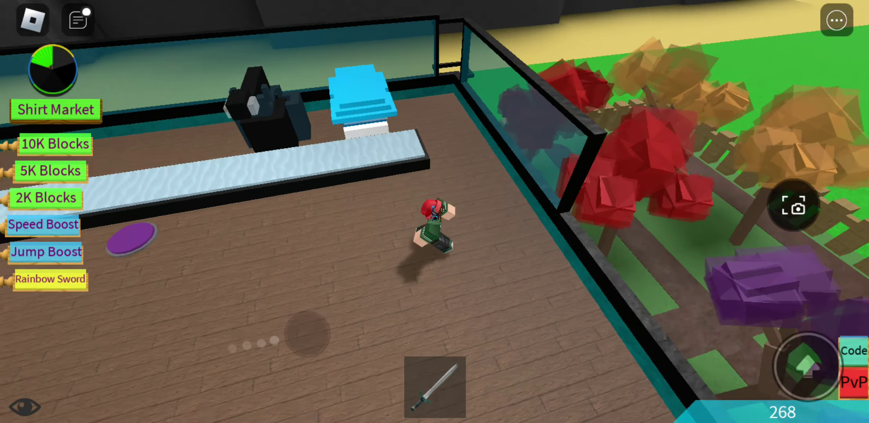
left_click_drag(304, 328, 145, 287)
mouse_move(195, 296)
left_mouse_down()
mouse_move(217, 263)
mouse_move(224, 218)
mouse_move(88, 234)
mouse_move(122, 239)
mouse_move(88, 175)
left_mouse_up()
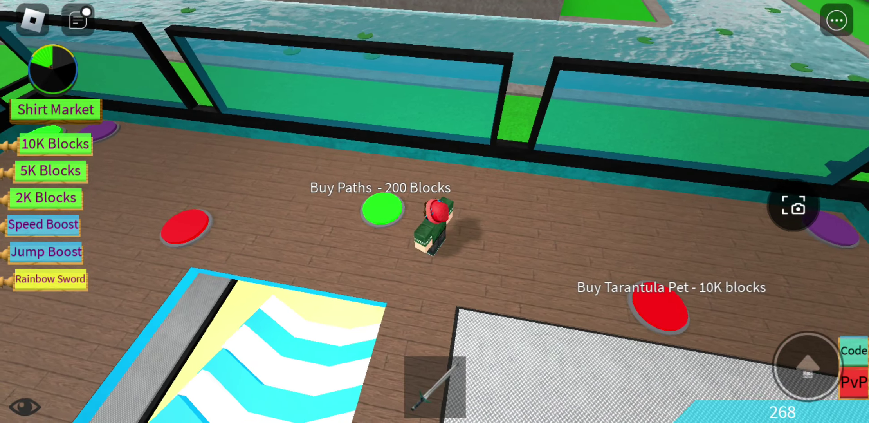
Walk down the blue-and-white stairs to the Collect Blocks pads, raising the balance to 1.2K+.
left_click_drag(88, 175, 83, 169)
left_click_drag(140, 291, 140, 272)
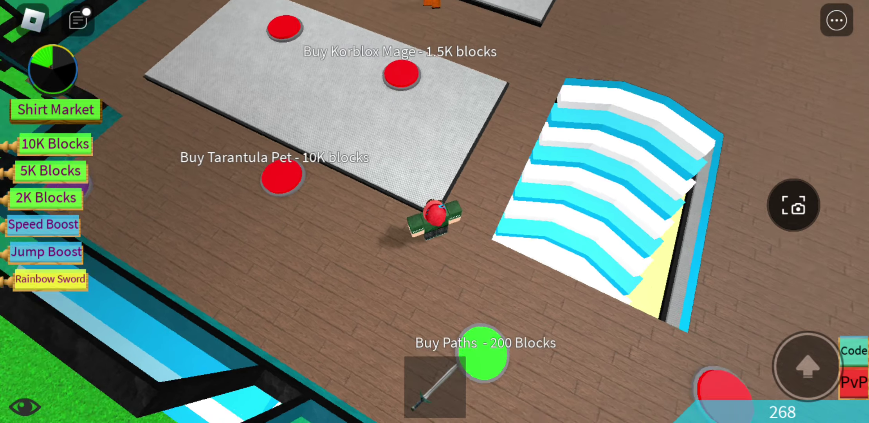
left_click_drag(188, 375, 207, 367)
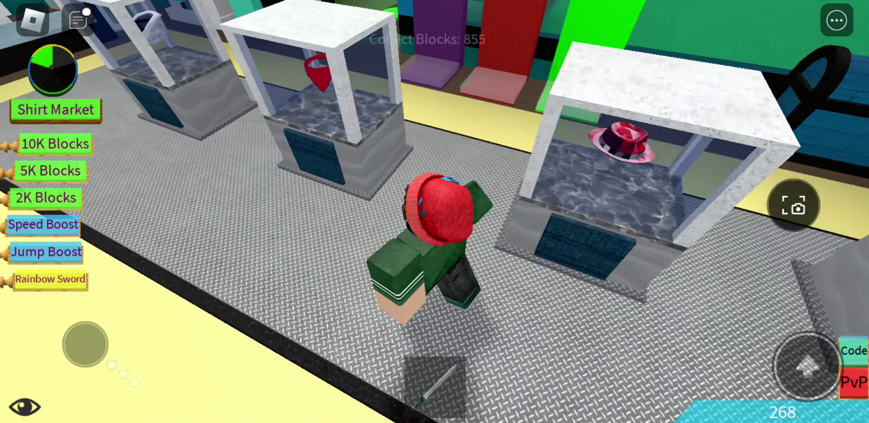
mouse_move(207, 367)
left_mouse_down()
mouse_move(179, 368)
mouse_move(116, 252)
left_mouse_up()
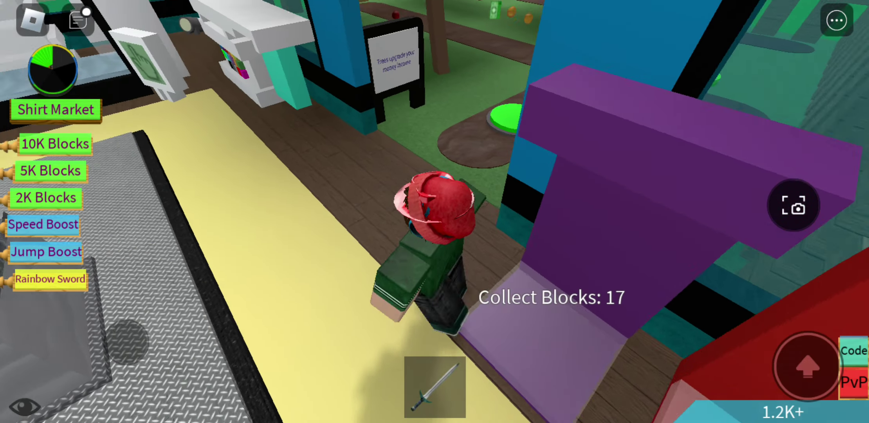
Cross the metal floor to the KAWAII radio until the Channel Switch and Set Volume prompts appear.
left_click_drag(130, 293, 131, 256)
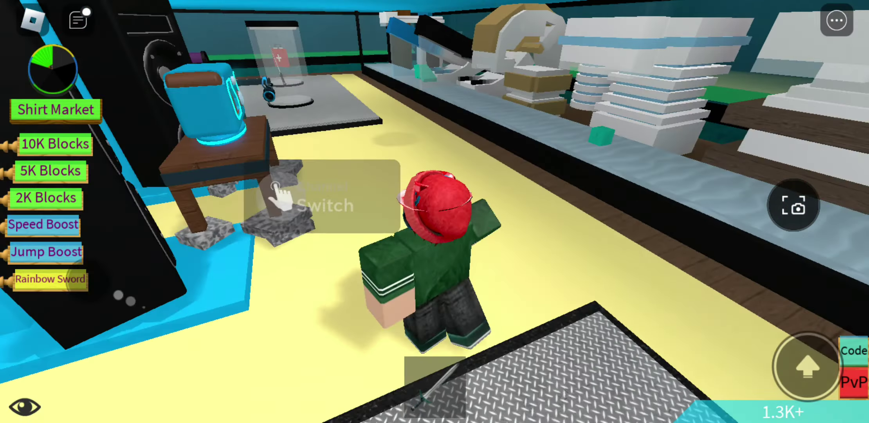
mouse_move(131, 257)
left_mouse_down()
mouse_move(200, 262)
mouse_move(210, 381)
left_mouse_up()
mouse_move(611, 285)
left_mouse_down()
mouse_move(441, 286)
mouse_move(646, 286)
mouse_move(578, 272)
left_mouse_up()
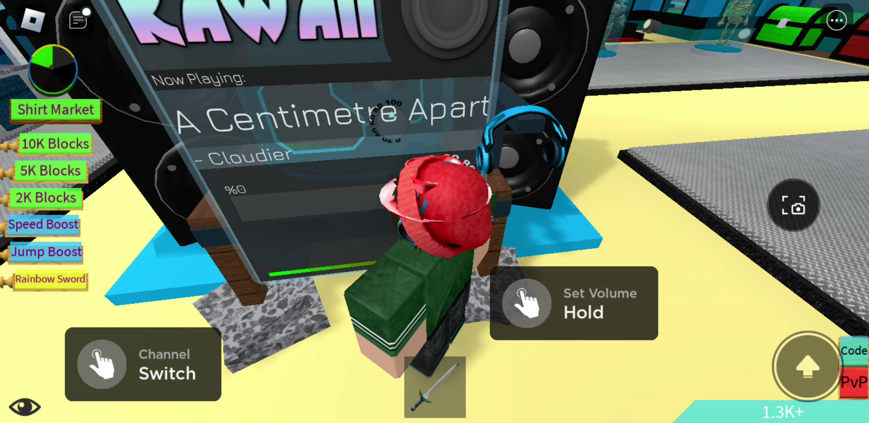
mouse_move(611, 170)
left_mouse_down()
mouse_move(407, 170)
mouse_move(645, 170)
left_mouse_up()
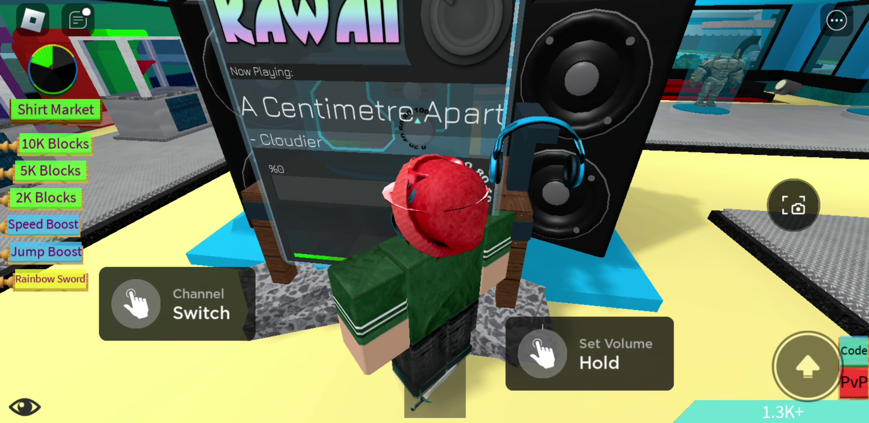
left_click(541, 353)
left_click_drag(116, 383, 123, 354)
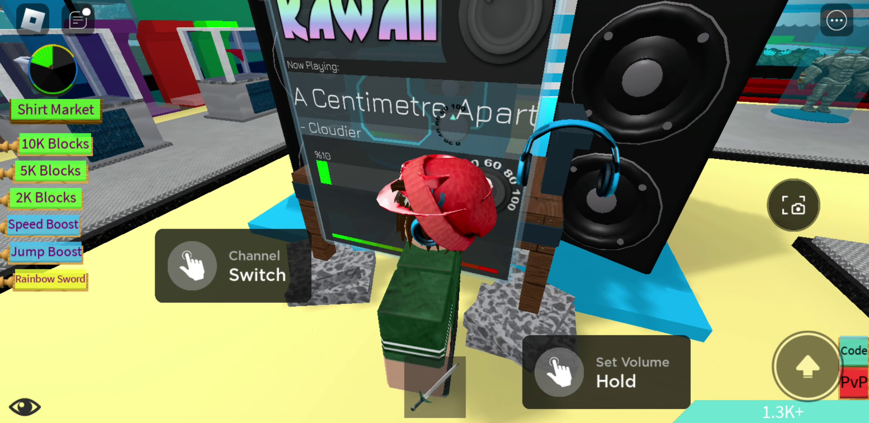
left_click_drag(111, 377, 166, 286)
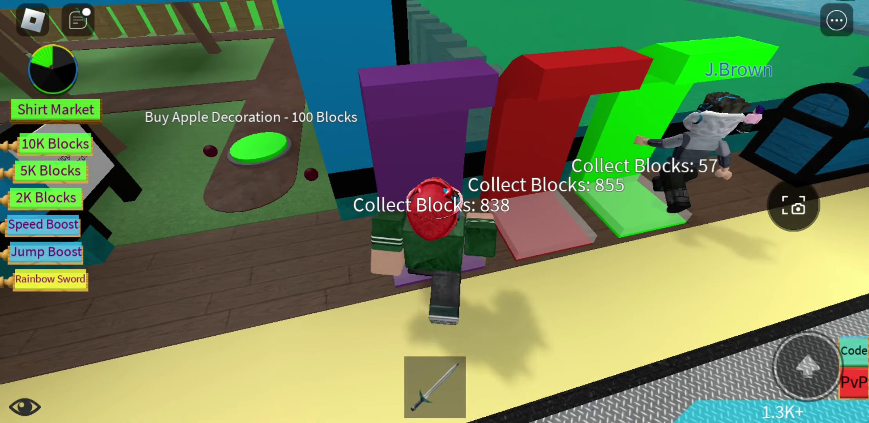
Walk past the shirt displays over the Collect Blocks pads and off the upstairs conveyor.
left_click_drag(167, 285, 116, 225)
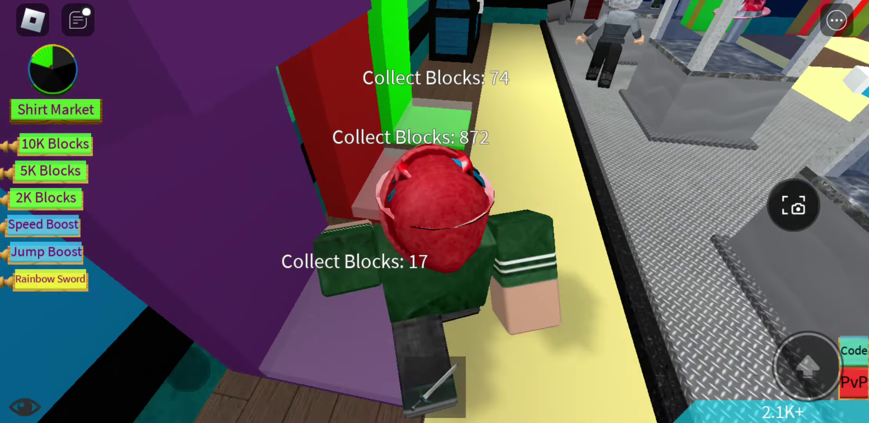
mouse_move(195, 357)
left_mouse_down()
mouse_move(216, 314)
mouse_move(255, 302)
mouse_move(246, 239)
left_mouse_up()
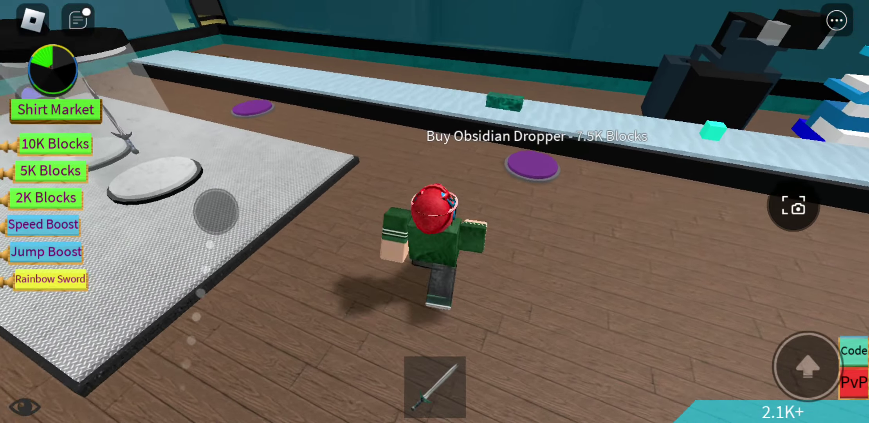
left_click_drag(216, 211, 39, 223)
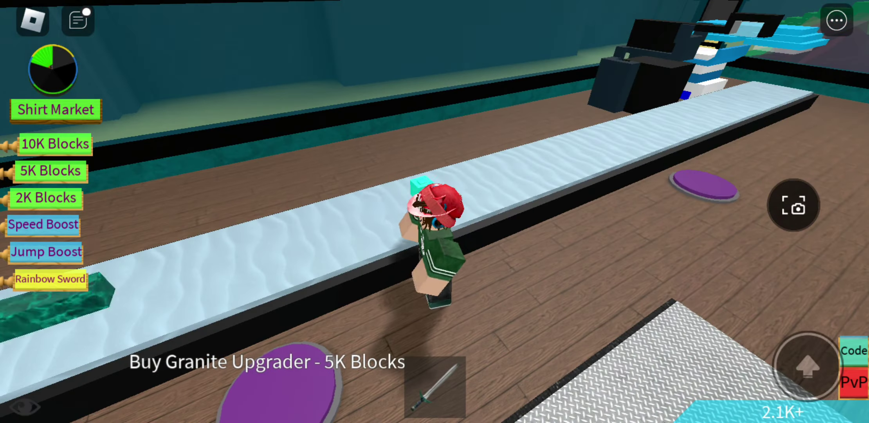
left_click_drag(167, 380, 144, 216)
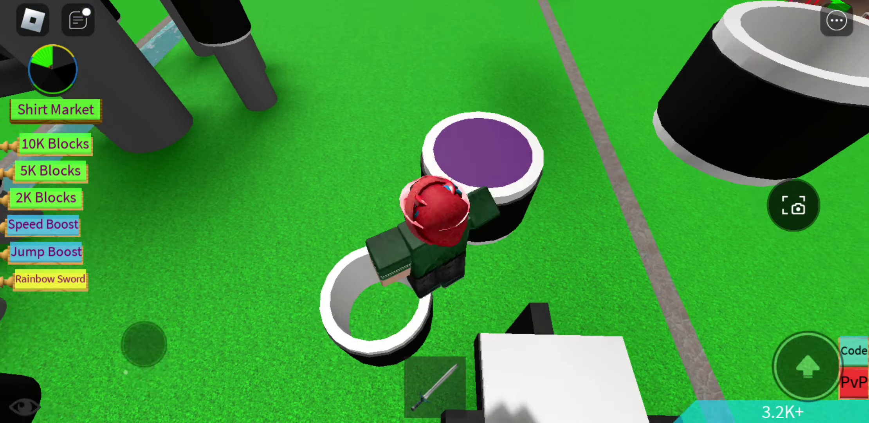
Cross the outside cylinders and jump onto the purple cylinder.
left_click_drag(144, 345, 143, 289)
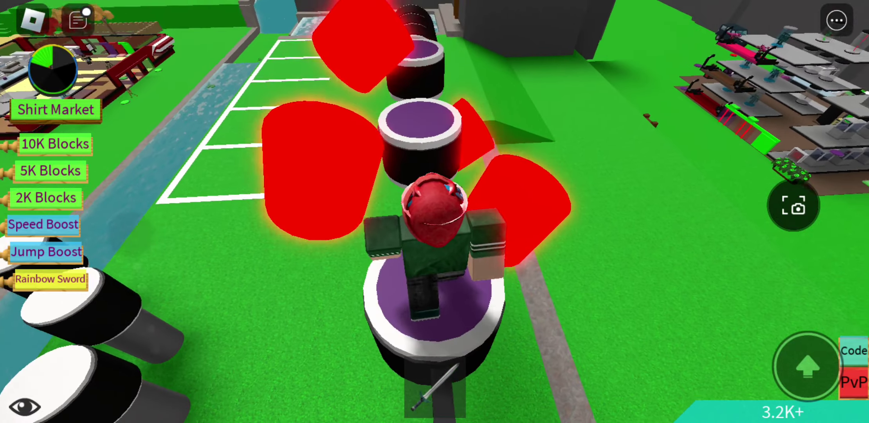
mouse_move(159, 319)
left_mouse_down()
mouse_move(136, 204)
mouse_move(156, 171)
left_mouse_up()
left_click(807, 364)
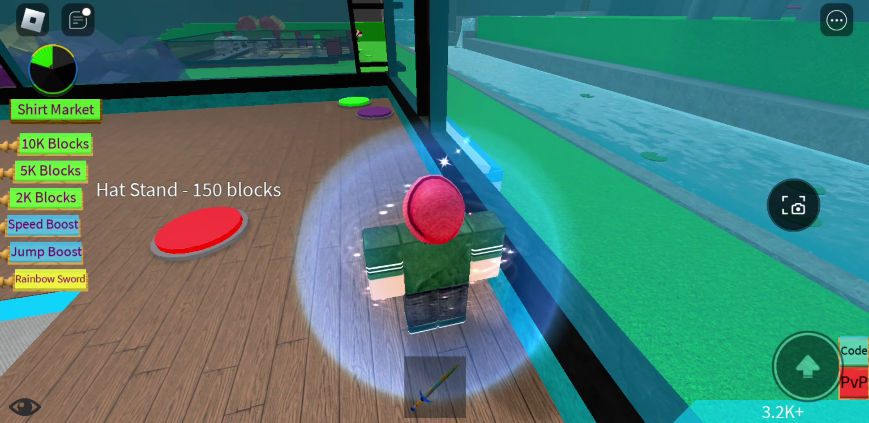
Walk past the hat stands to the downstairs collect pads, raising the balance to 5.6K+.
left_click_drag(97, 376, 81, 373)
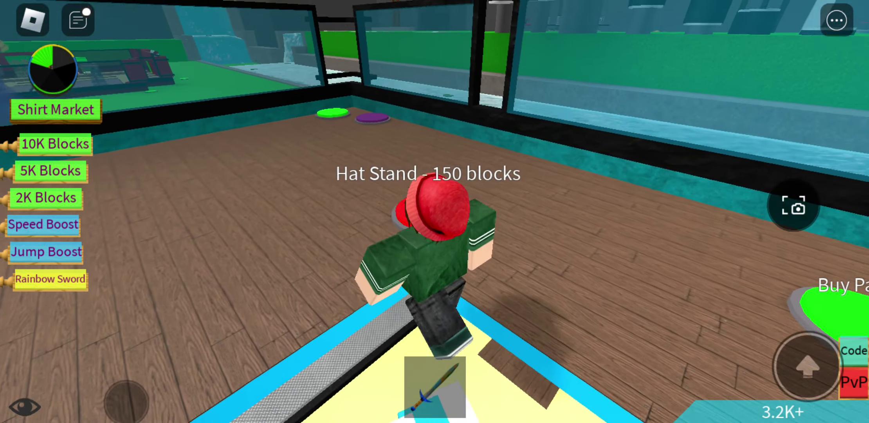
left_click_drag(123, 401, 139, 300)
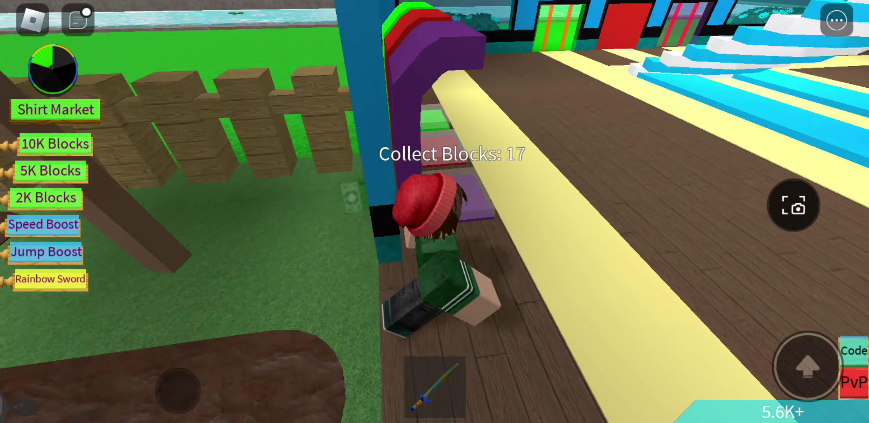
mouse_move(139, 301)
left_mouse_down()
mouse_move(156, 326)
mouse_move(118, 316)
mouse_move(151, 295)
mouse_move(168, 301)
left_mouse_up()
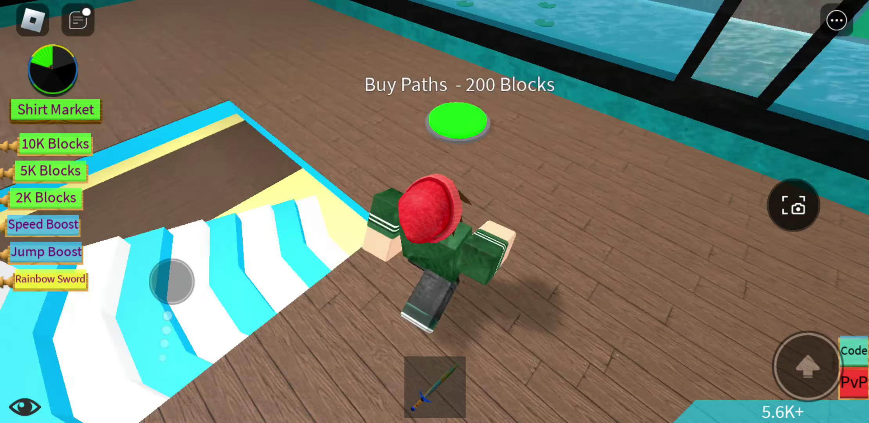
left_click_drag(171, 282, 154, 251)
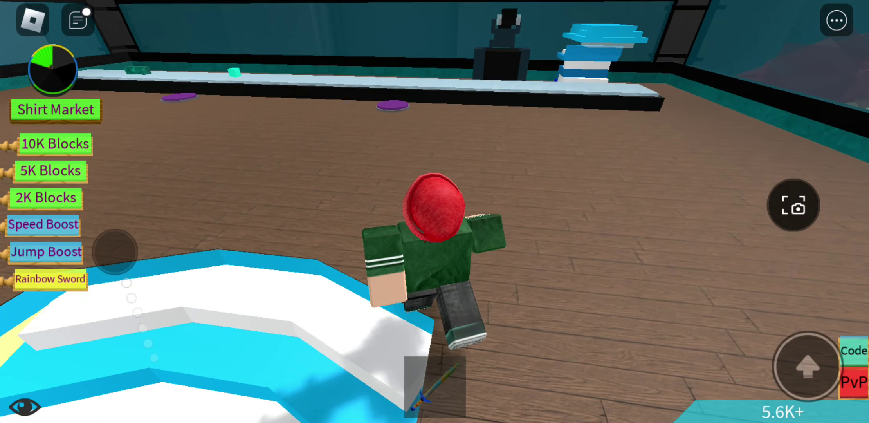
Step onto the upstairs wooden floor and buy the upgrader, dropping the balance to 657.
left_click_drag(146, 241, 66, 265)
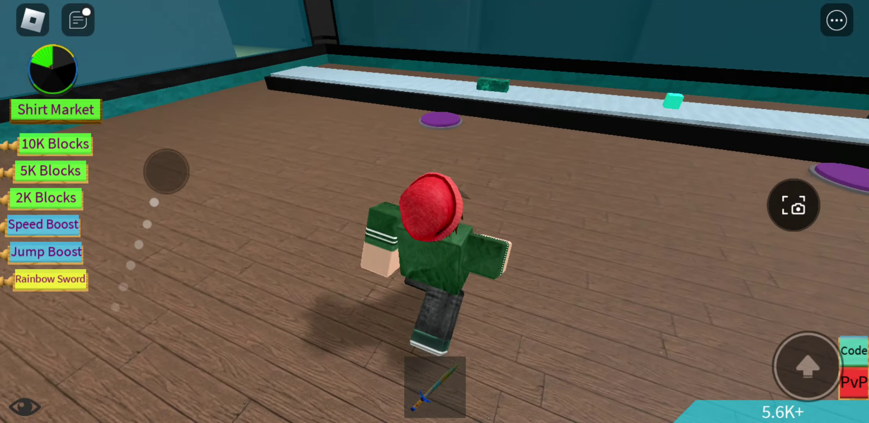
left_click_drag(159, 169, 169, 174)
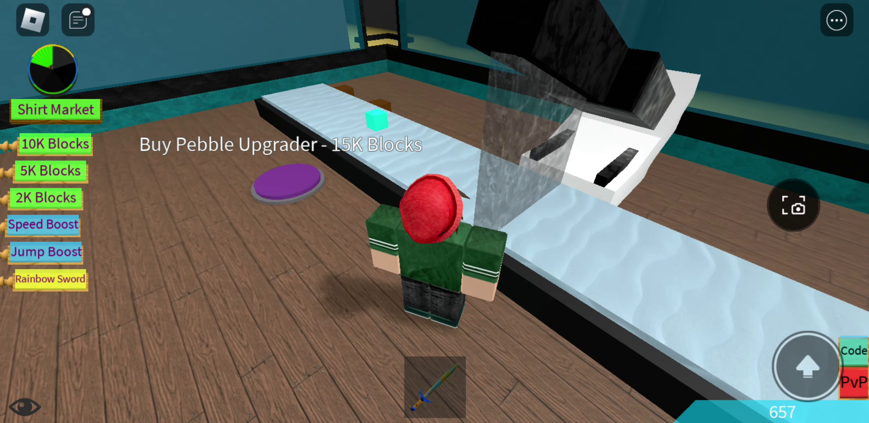
mouse_move(161, 347)
left_mouse_down()
mouse_move(163, 405)
mouse_move(149, 400)
left_mouse_up()
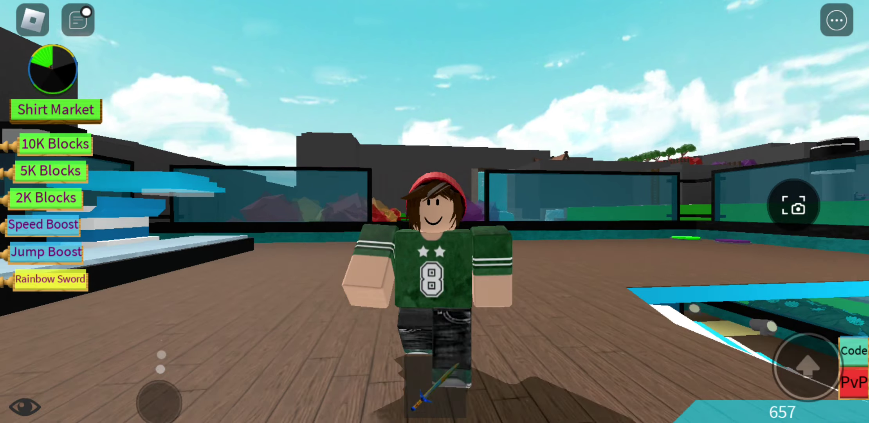
left_click_drag(149, 401, 169, 401)
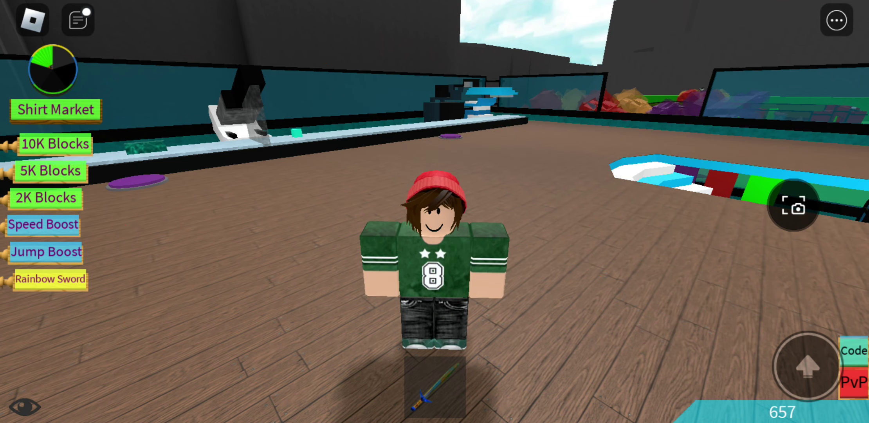
left_click_drag(173, 408, 175, 370)
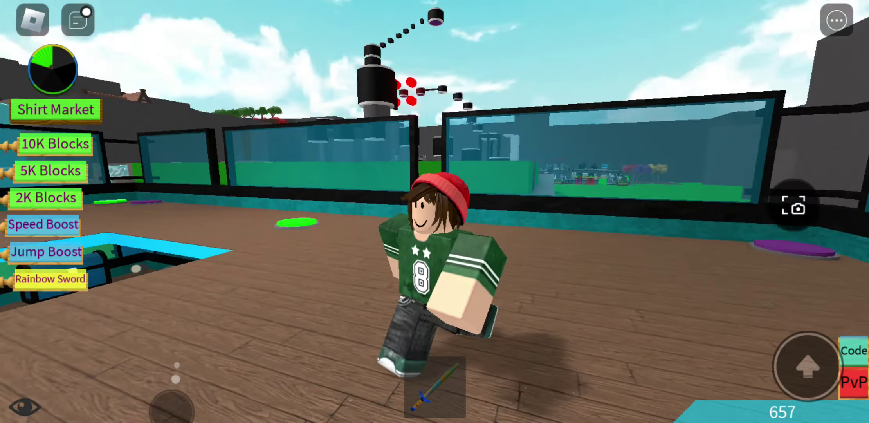
mouse_move(173, 406)
left_mouse_down()
mouse_move(194, 401)
mouse_move(163, 408)
left_mouse_up()
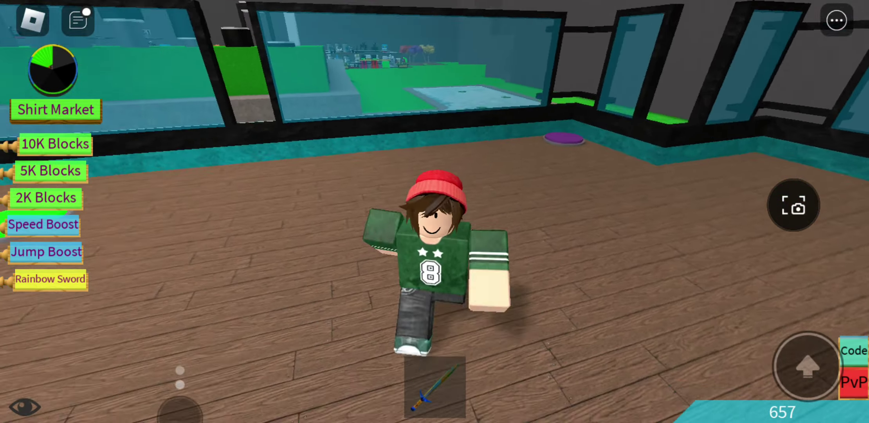